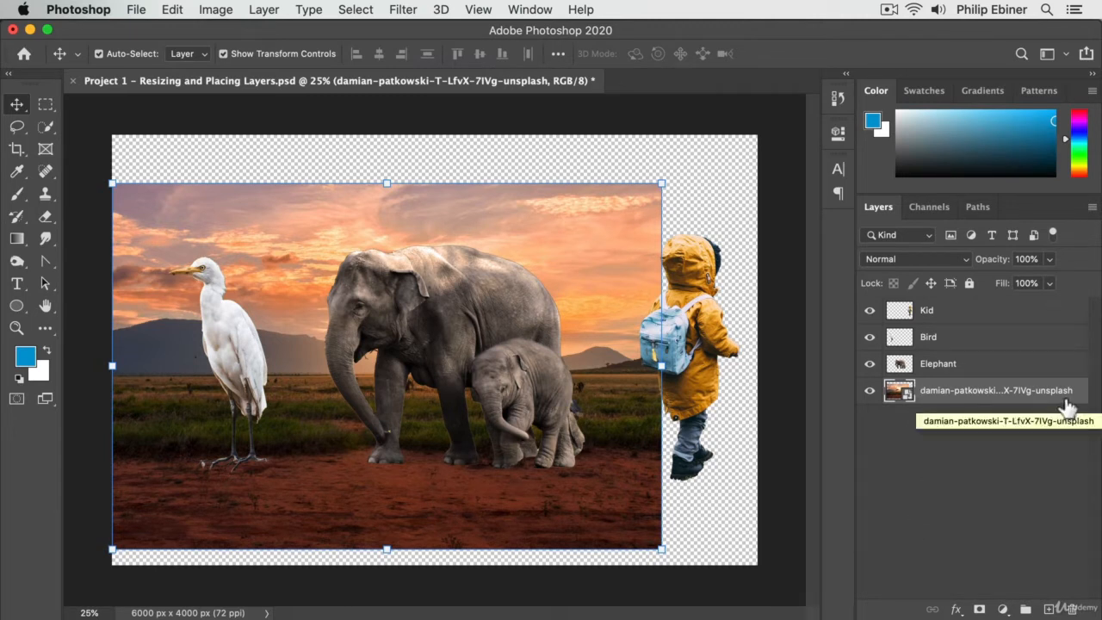
Create a new layer group and move the Kid, Bird and Elephant layers into it.
{"action": "left_click", "coordinate": [1011, 466]}
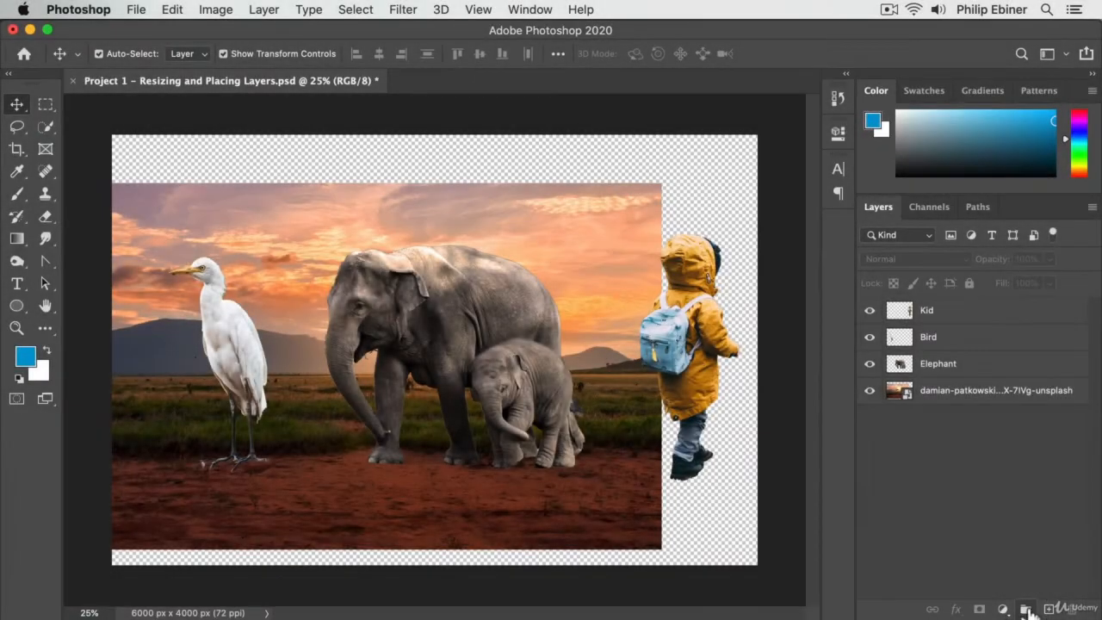
{"action": "left_click", "coordinate": [1026, 609]}
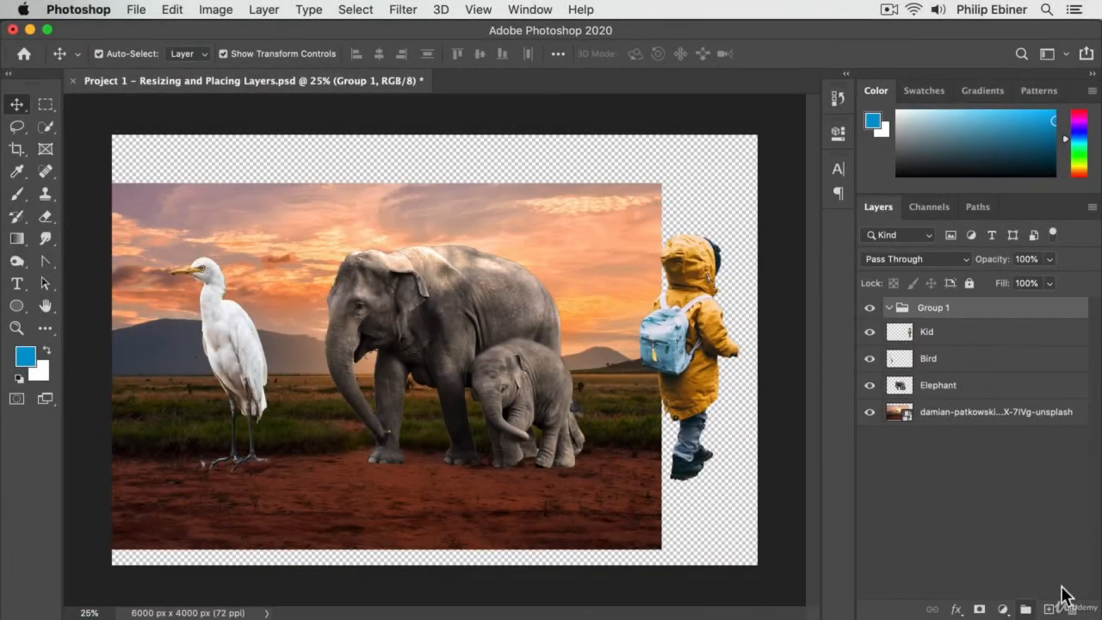
{"action": "left_click", "coordinate": [937, 336]}
{"action": "left_click", "coordinate": [960, 389], "text": "shift"}
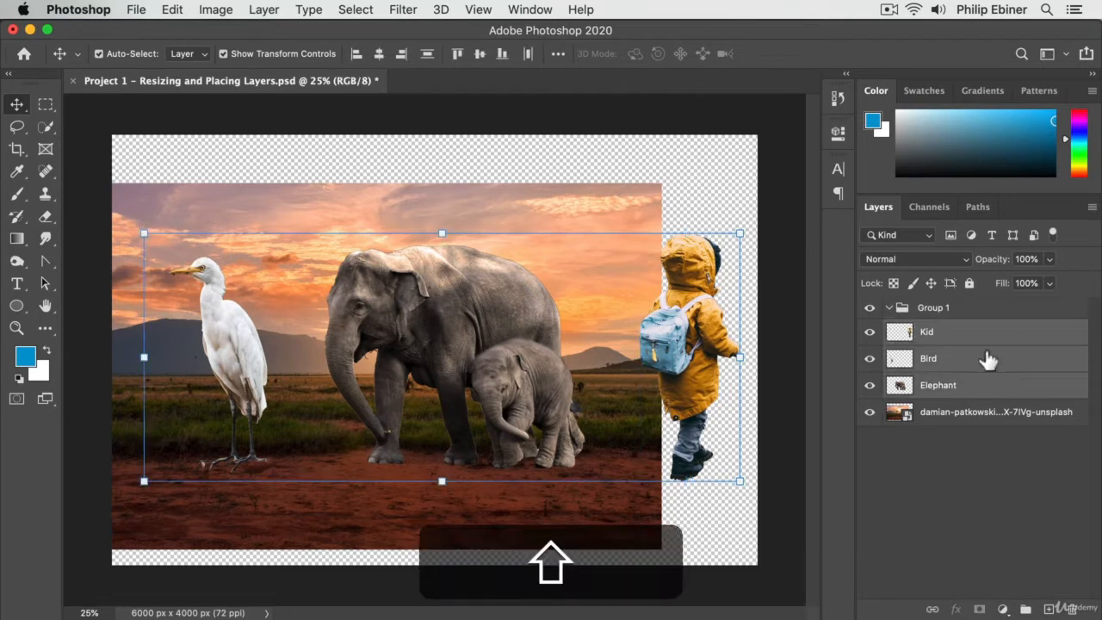
{"action": "left_click_drag", "start_coordinate": [931, 335], "coordinate": [930, 311]}
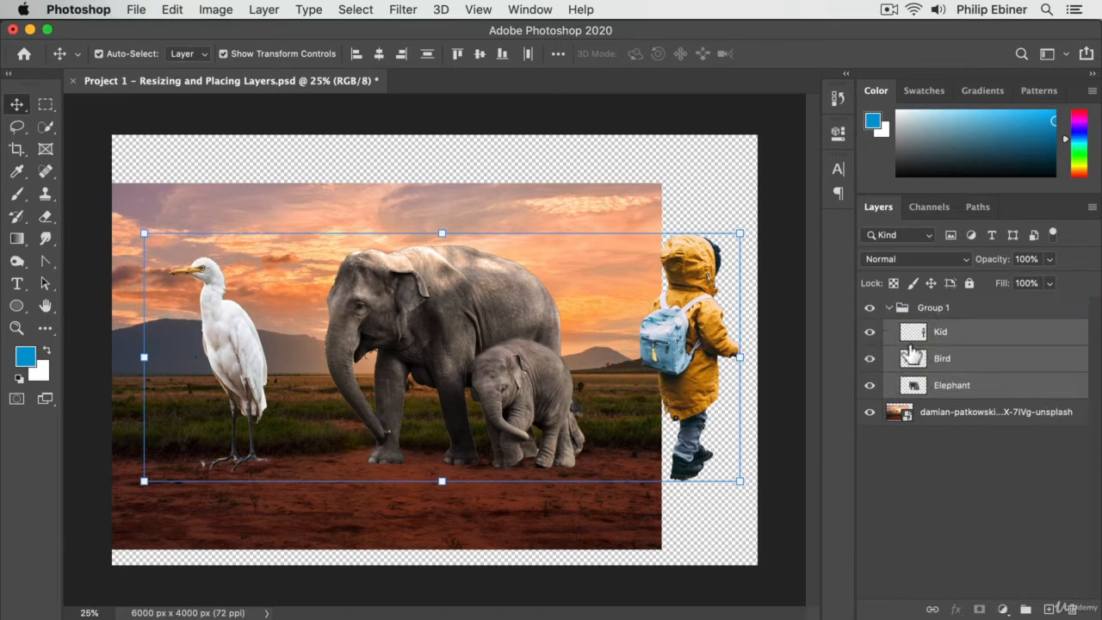
Collapse Group 1, toggle its visibility off and on, and deselect all layers.
{"action": "left_click", "coordinate": [888, 308]}
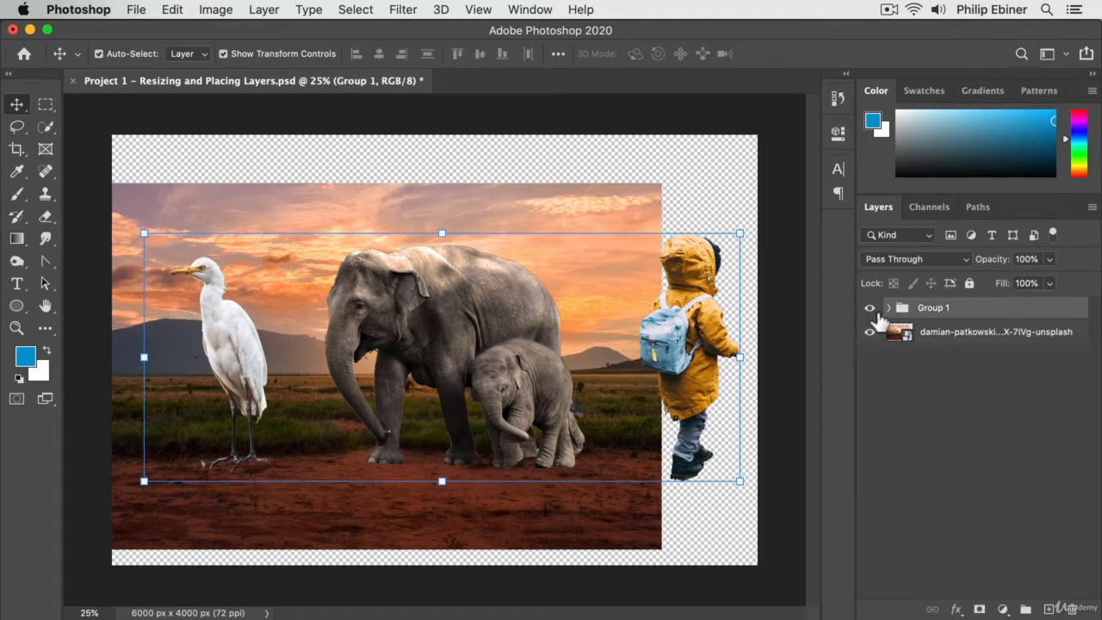
{"action": "left_click", "coordinate": [870, 308]}
{"action": "left_click", "coordinate": [870, 308]}
{"action": "left_click", "coordinate": [989, 387]}
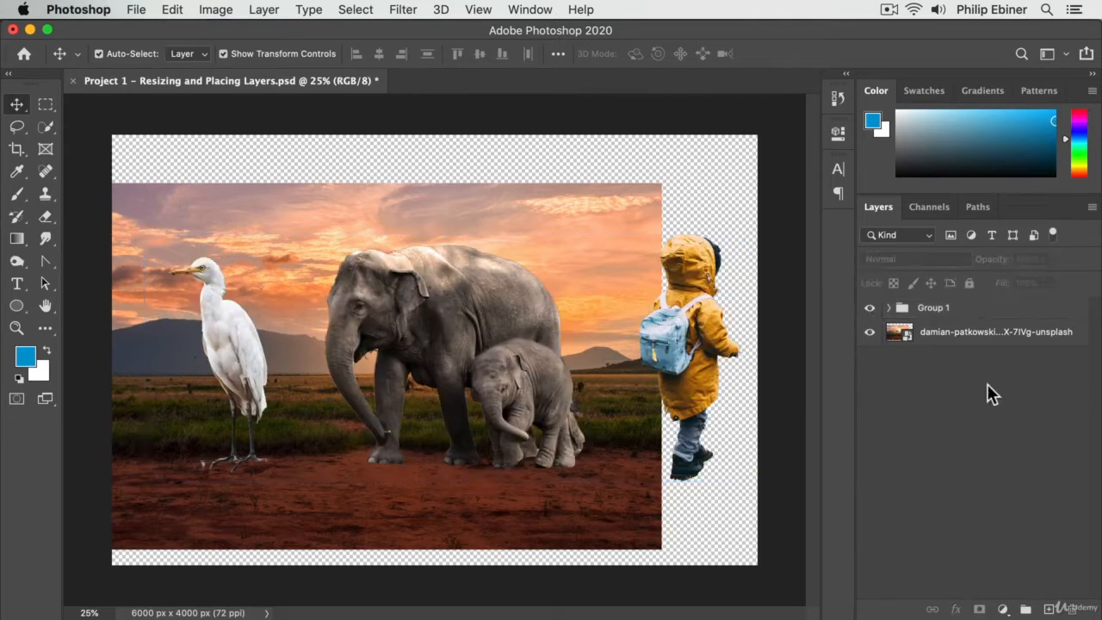
Expand Group 1 and duplicate it together with its Kid, Bird and Elephant layers.
{"action": "left_click", "coordinate": [888, 310]}
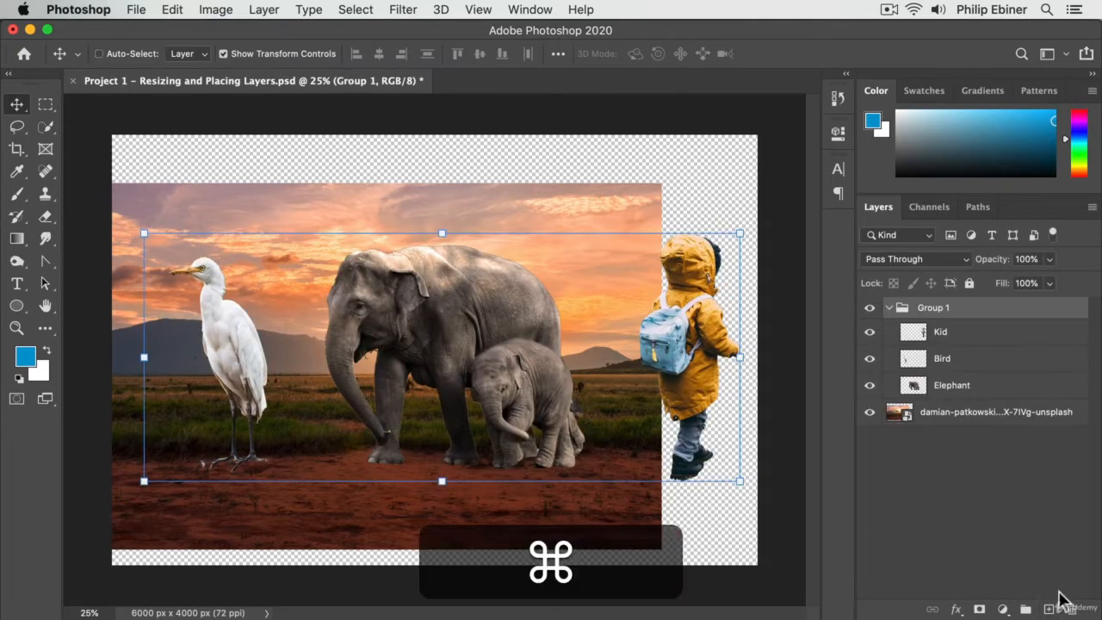
{"action": "key", "text": "super+j"}
{"action": "left_click_drag", "start_coordinate": [937, 314], "coordinate": [1053, 610]}
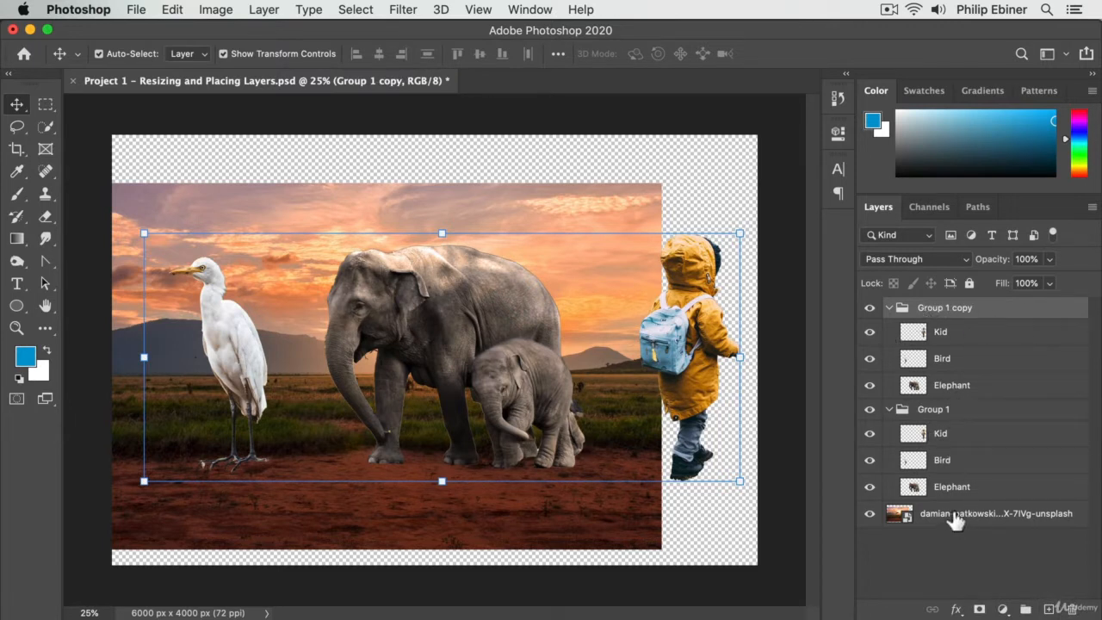
Duplicate and shift the sunset background layer, and delete the copy.
{"action": "left_click_drag", "start_coordinate": [959, 524], "coordinate": [1050, 609]}
{"action": "left_click_drag", "start_coordinate": [497, 241], "coordinate": [568, 214]}
{"action": "key", "text": "BackSpace"}
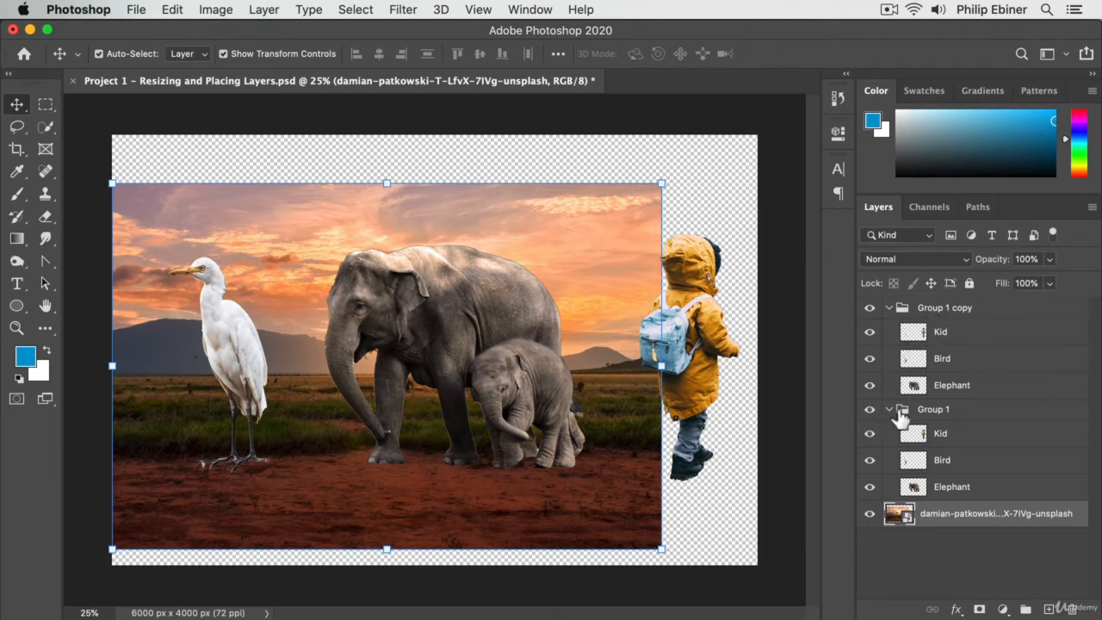
Select the Group 1 copy group and collapse both layer groups.
{"action": "left_click", "coordinate": [947, 312]}
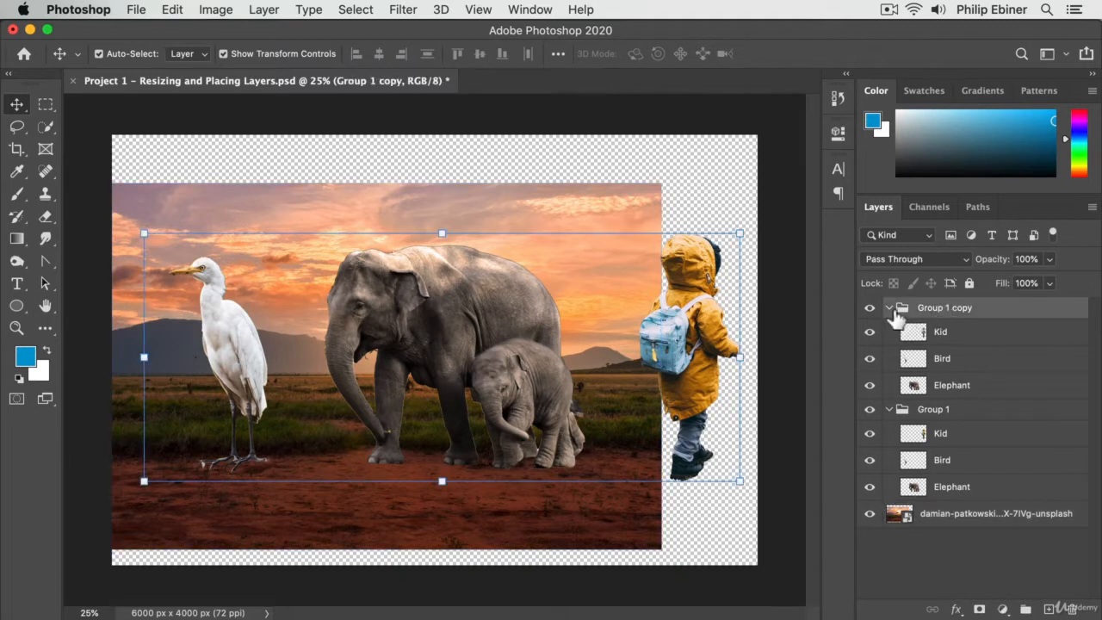
{"action": "left_click", "coordinate": [889, 307]}
{"action": "left_click", "coordinate": [889, 329]}
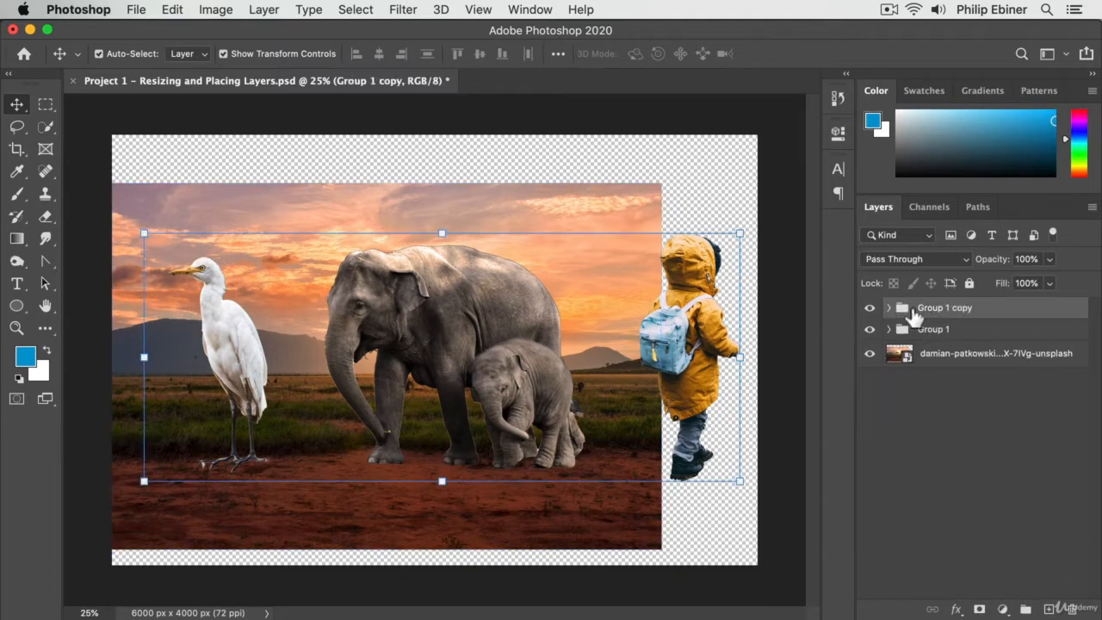
Try to move the duplicated group up by its kid while Auto-Select targets layers, and undo the move.
{"action": "left_click_drag", "start_coordinate": [680, 326], "coordinate": [758, 227]}
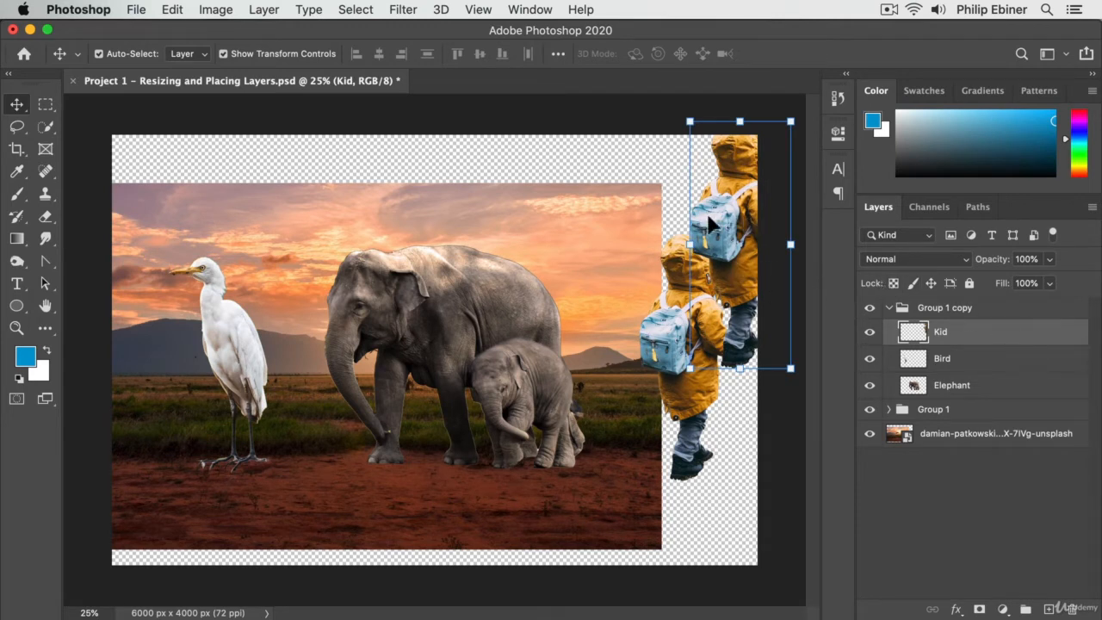
{"action": "key", "text": "super"}
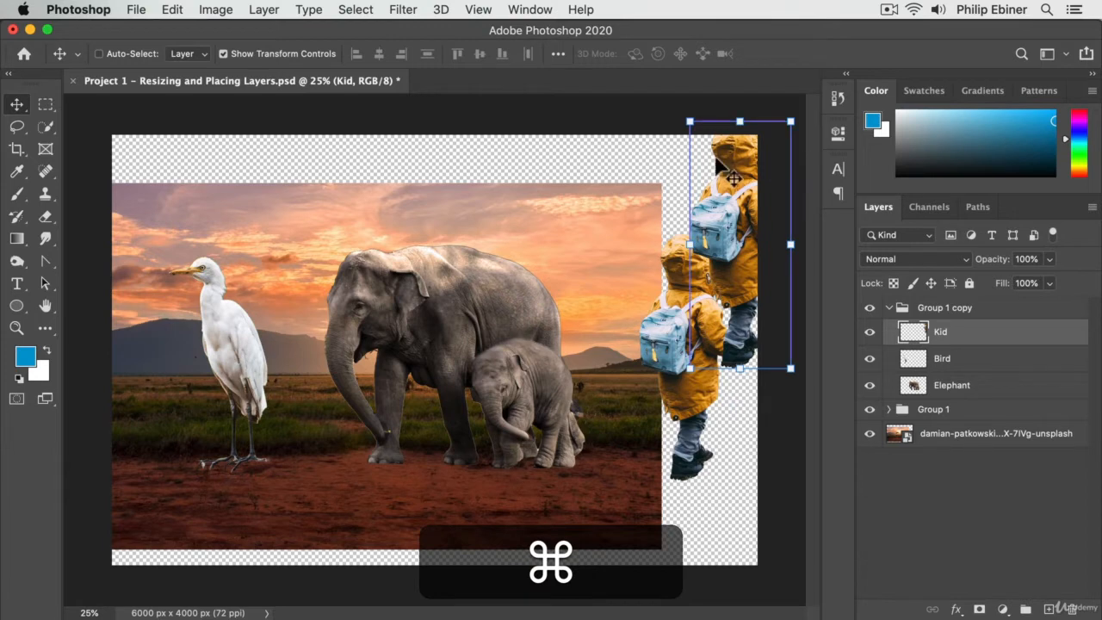
{"action": "left_click_drag", "start_coordinate": [728, 168], "coordinate": [681, 216]}
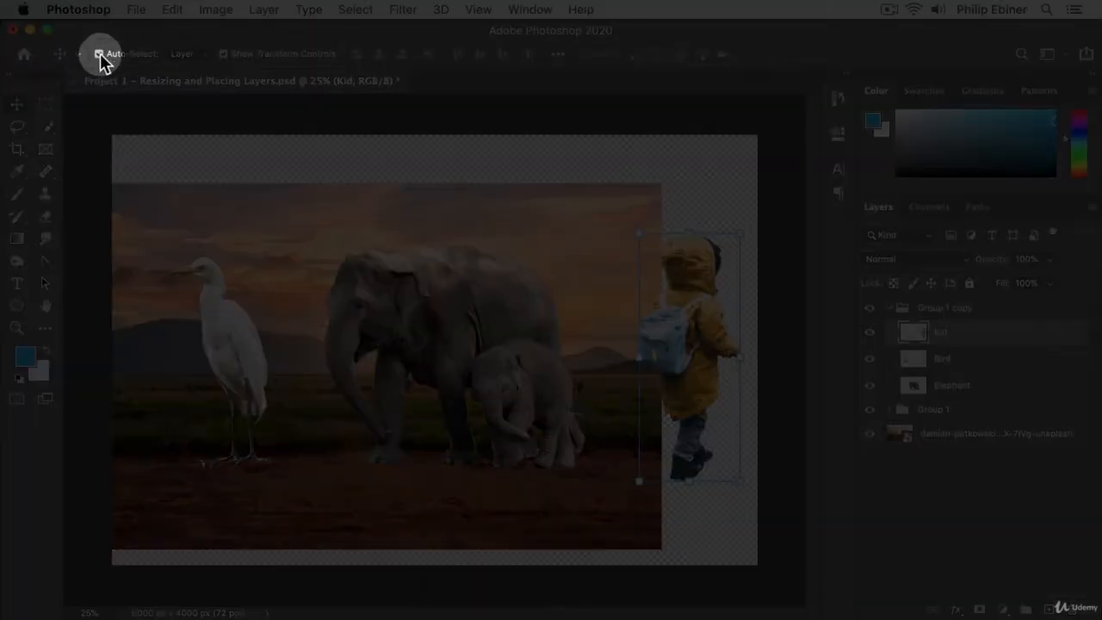
Set the Move tool's Auto-Select to Group and move Group 1 copy up to the canvas's top edge, above the original figures.
{"action": "left_click", "coordinate": [168, 53]}
{"action": "left_click", "coordinate": [177, 38]}
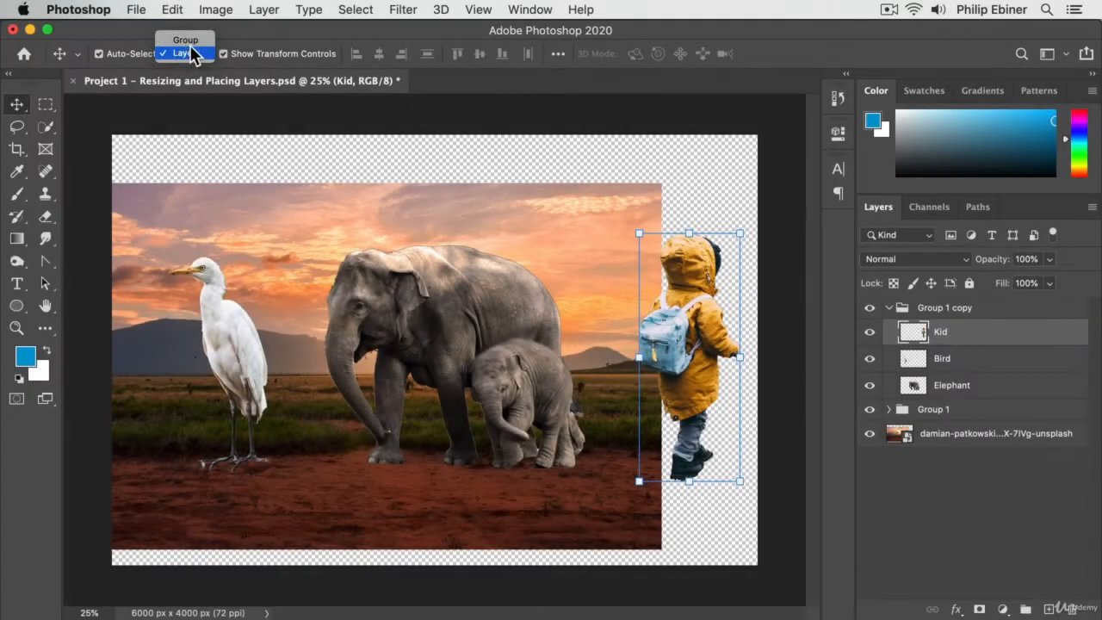
{"action": "left_click", "coordinate": [639, 177]}
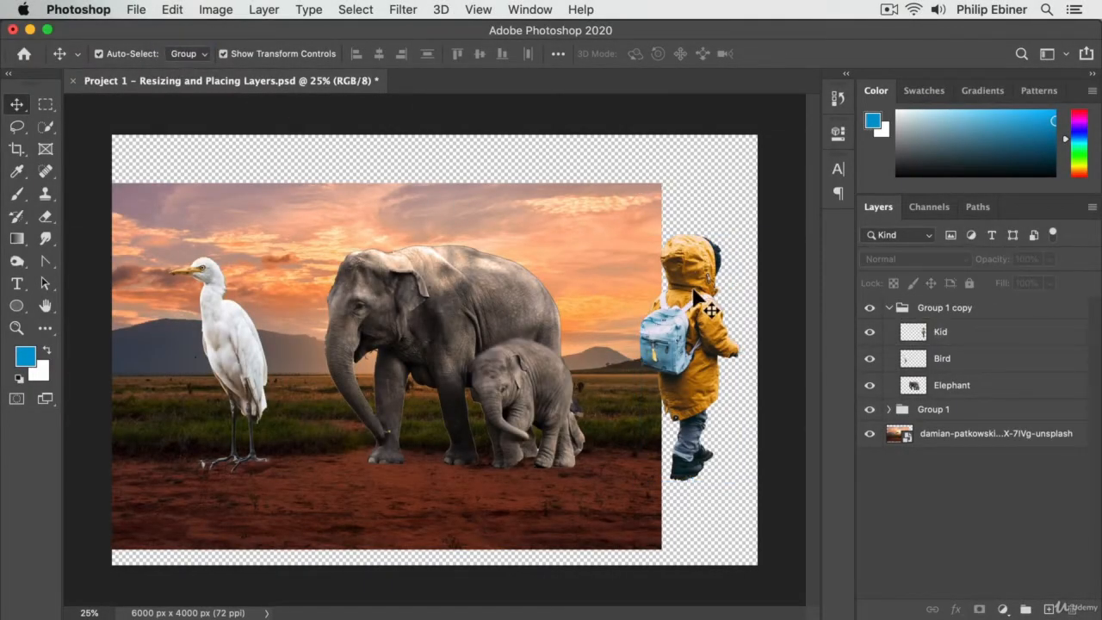
{"action": "left_click_drag", "start_coordinate": [706, 301], "coordinate": [668, 195]}
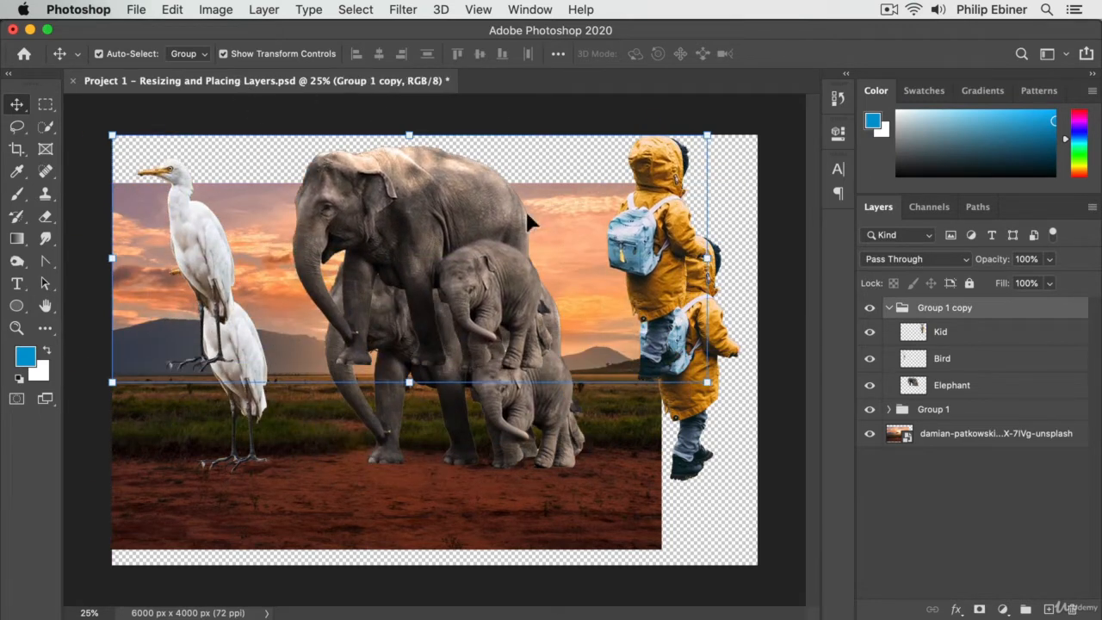
{"action": "left_click_drag", "start_coordinate": [417, 261], "coordinate": [428, 235]}
{"action": "left_click_drag", "start_coordinate": [669, 183], "coordinate": [667, 356]}
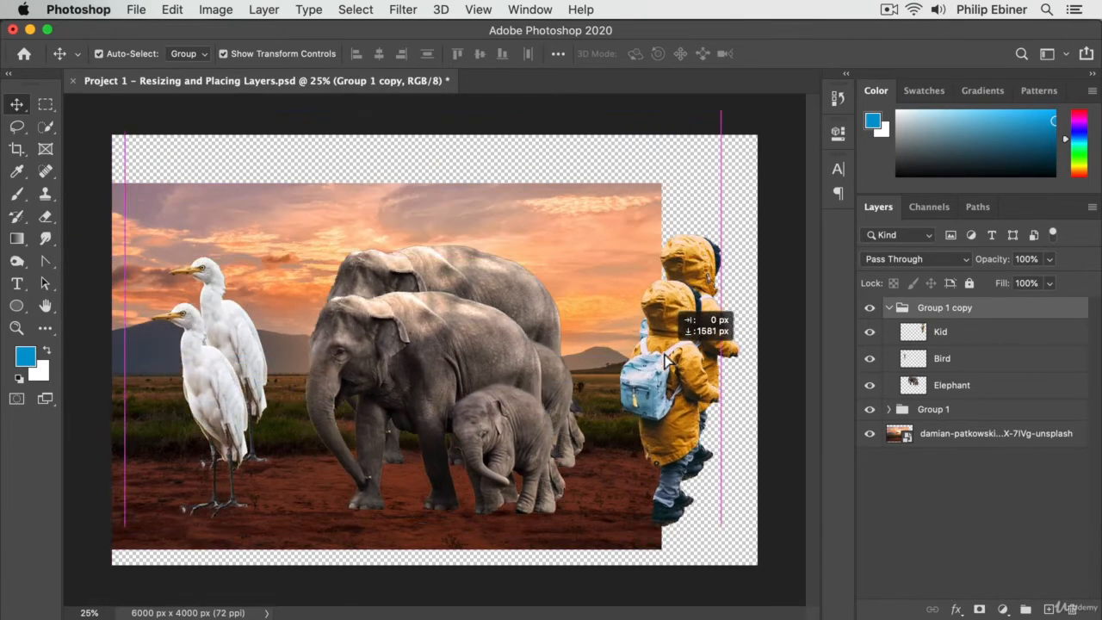
{"action": "left_click_drag", "start_coordinate": [430, 372], "coordinate": [461, 238]}
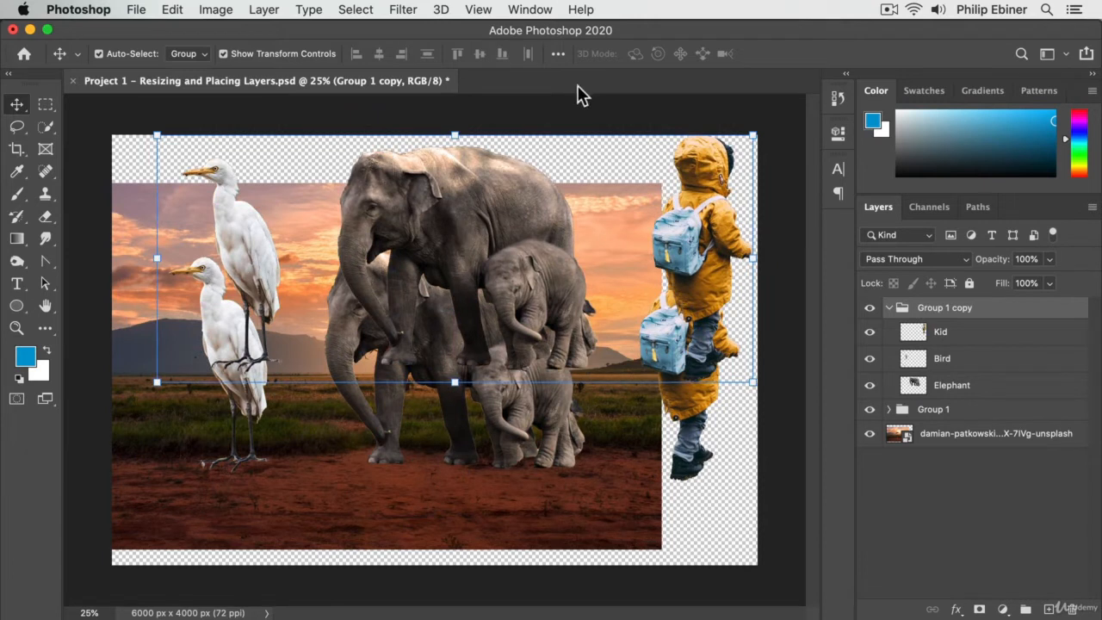
Set Auto-Select back to Layer and look over the layers contained in Group 1 copy and Group 1.
{"action": "left_click", "coordinate": [185, 53]}
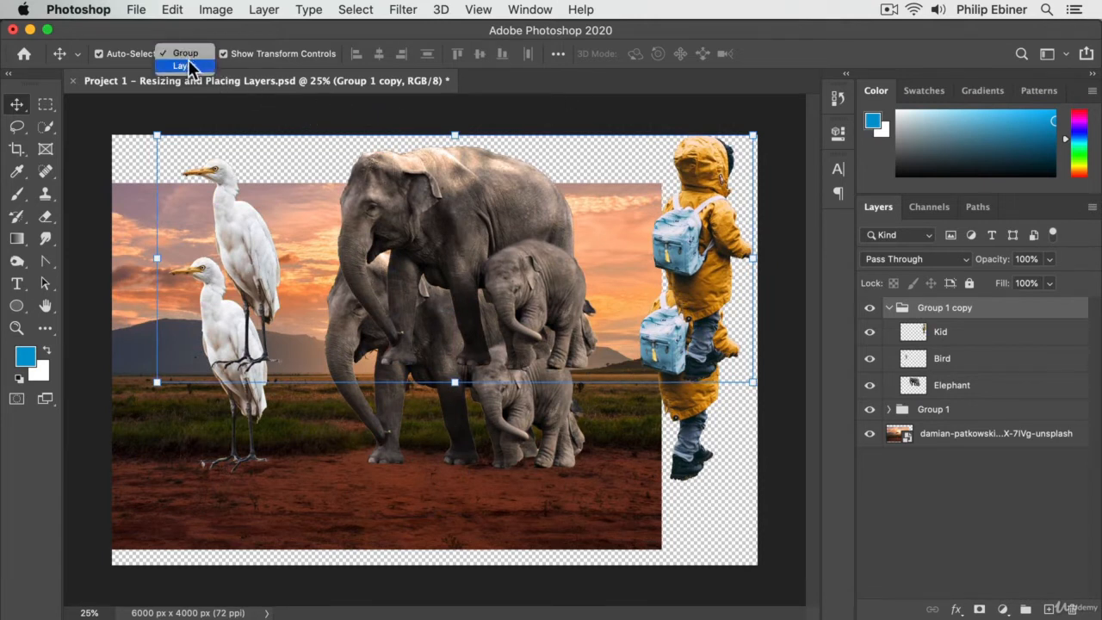
{"action": "left_click", "coordinate": [182, 66]}
{"action": "left_click", "coordinate": [984, 570]}
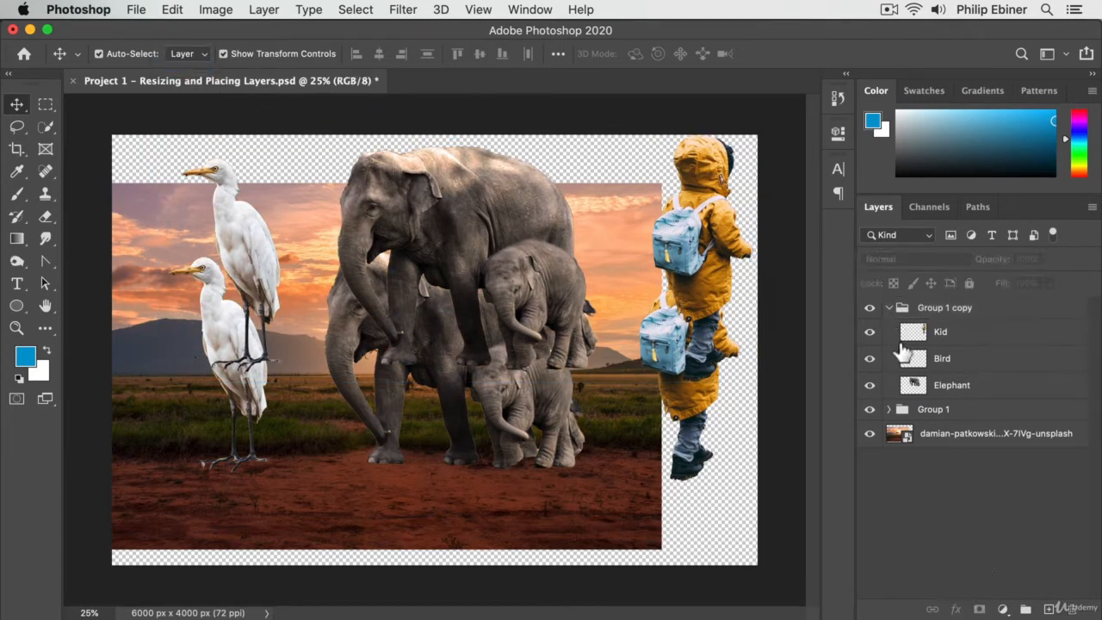
{"action": "left_click", "coordinate": [900, 308]}
{"action": "left_click", "coordinate": [889, 409]}
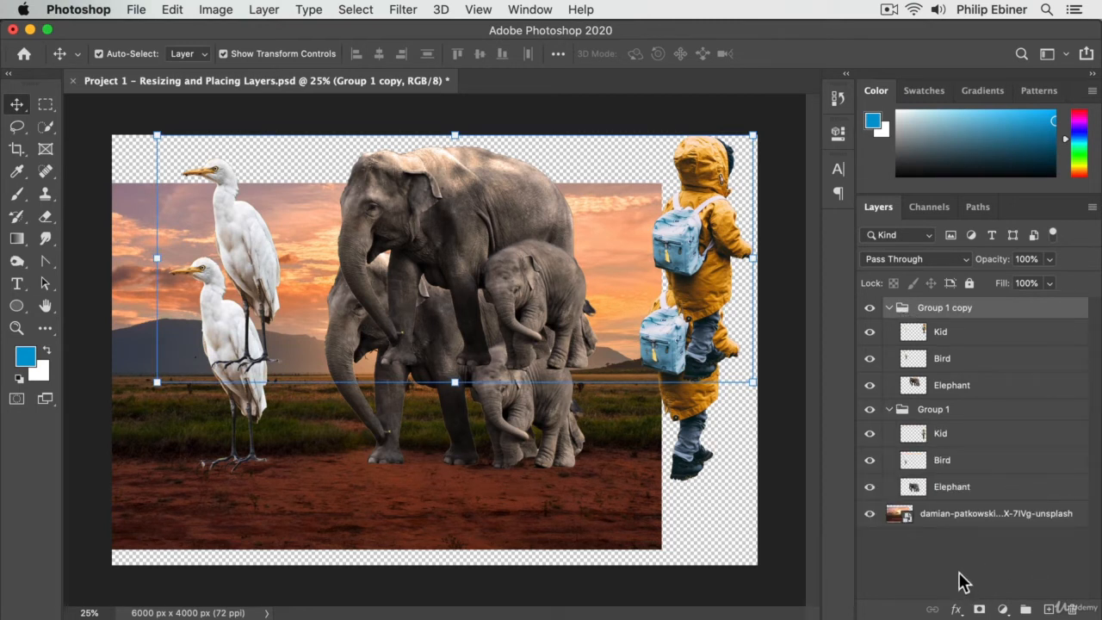
{"action": "left_click", "coordinate": [889, 410]}
Move the duplicated kid between the birds and the elephants, and the duplicated bird over the upper elephant's back.
{"action": "left_click", "coordinate": [693, 217]}
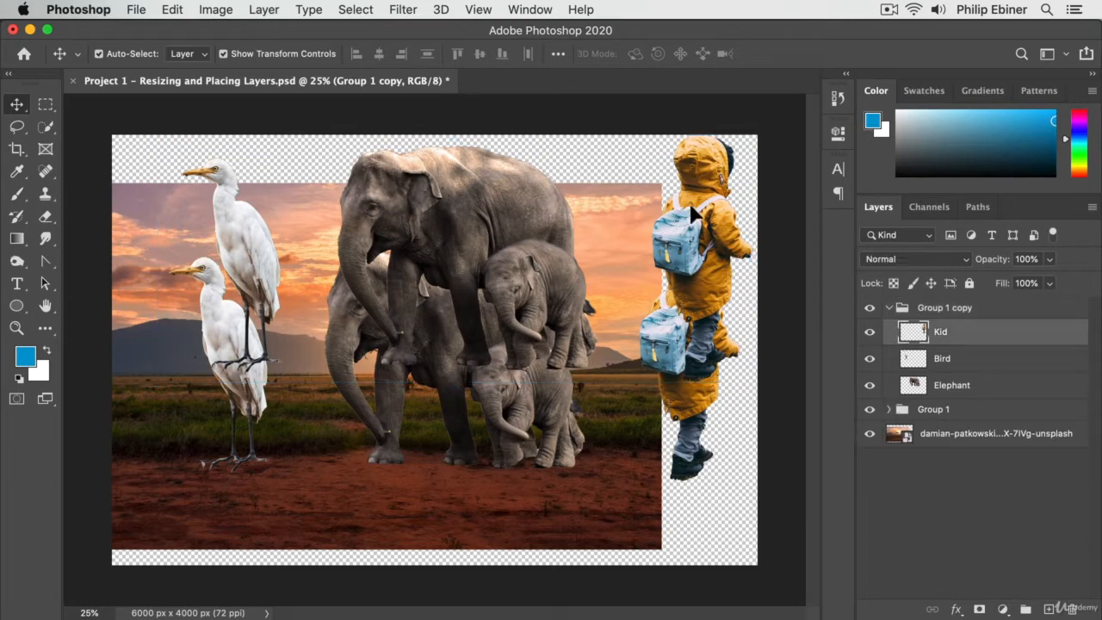
{"action": "left_click_drag", "start_coordinate": [689, 220], "coordinate": [306, 244]}
{"action": "left_click_drag", "start_coordinate": [221, 184], "coordinate": [495, 164]}
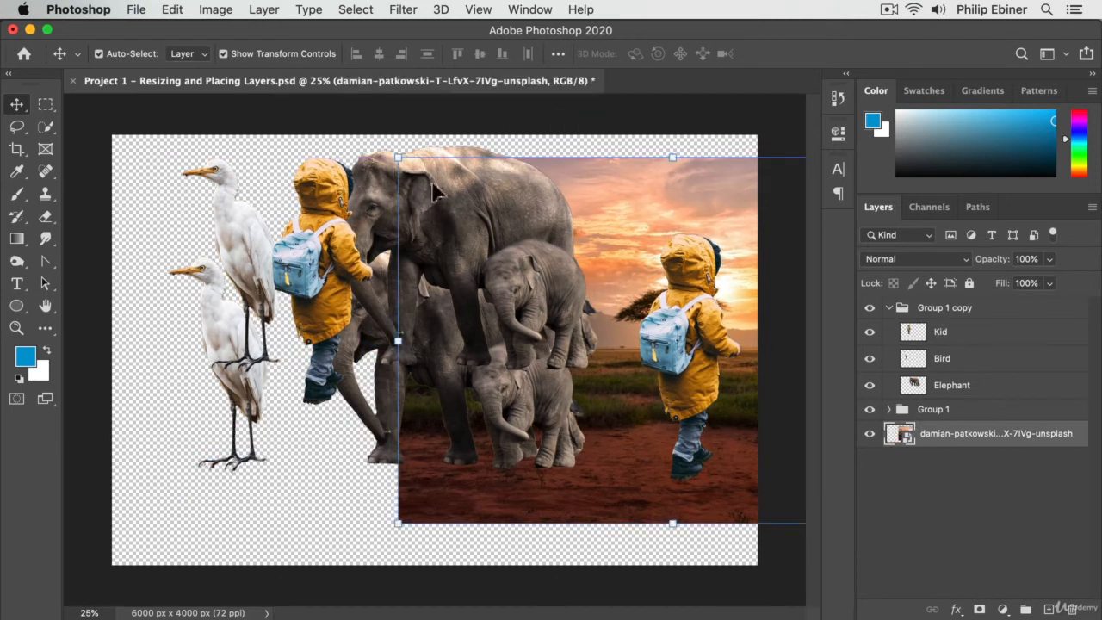
{"action": "key", "text": "super+z"}
{"action": "left_click", "coordinate": [258, 167]}
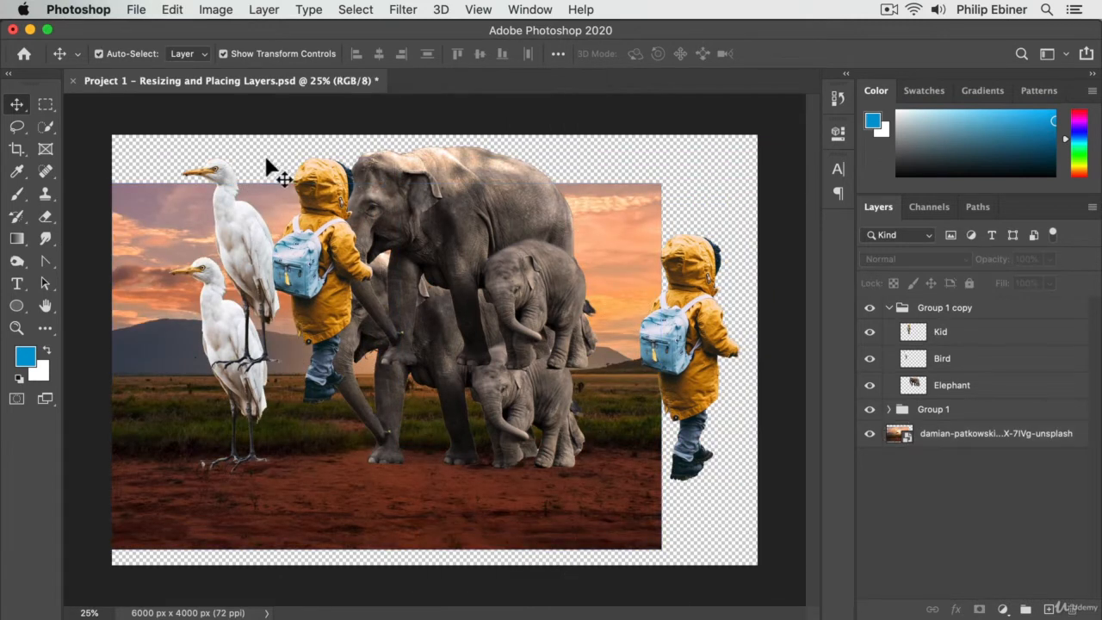
{"action": "left_click_drag", "start_coordinate": [220, 183], "coordinate": [500, 161]}
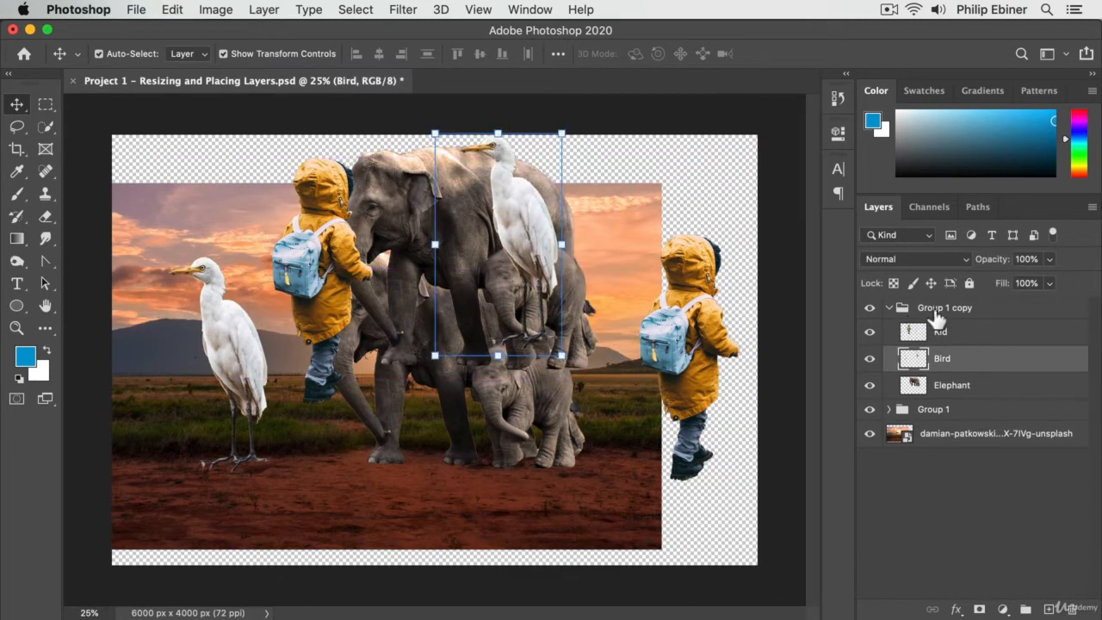
Rename the Group 1 copy group as Group 2.
{"action": "double_click", "coordinate": [937, 308]}
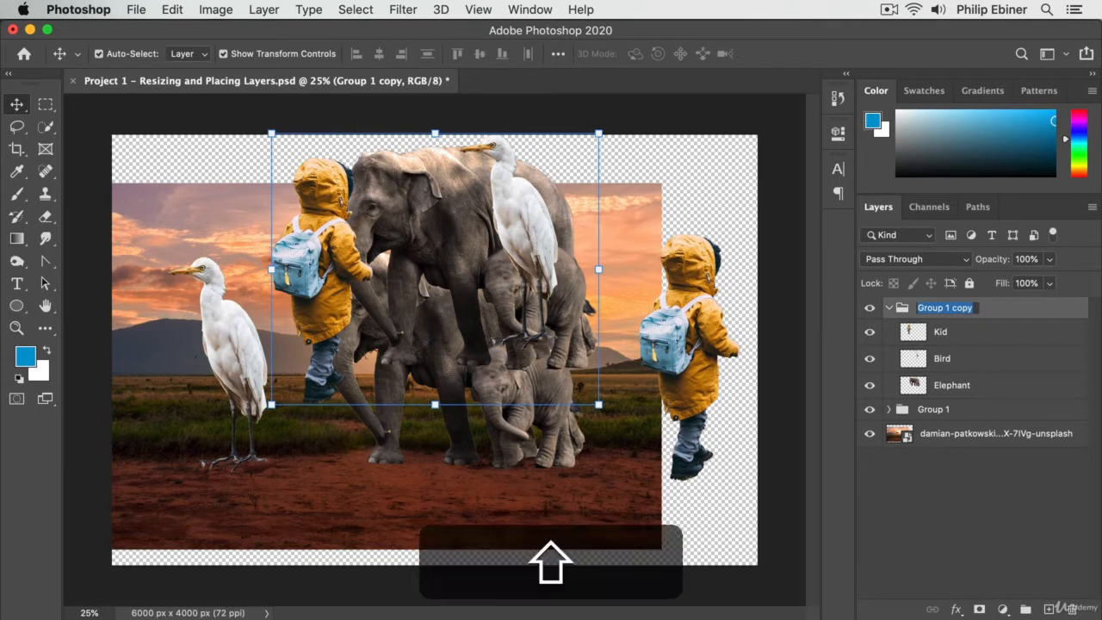
{"action": "type", "text": "Group 2"}
{"action": "key", "text": "Return"}
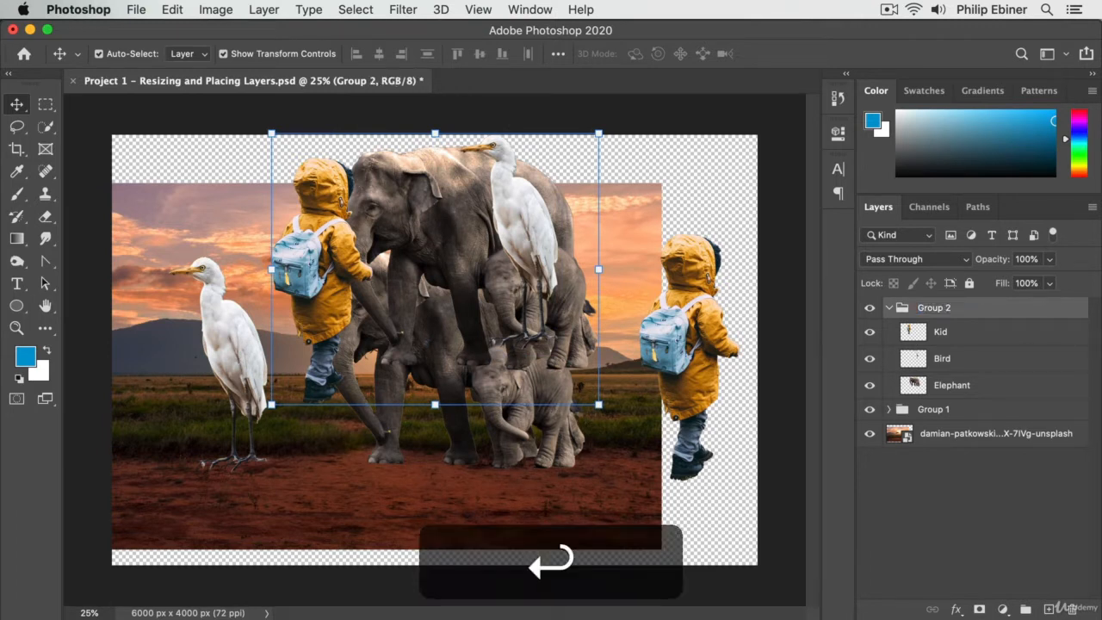
Convert the whole Group 2 group to a Smart Object.
{"action": "left_click", "coordinate": [958, 334]}
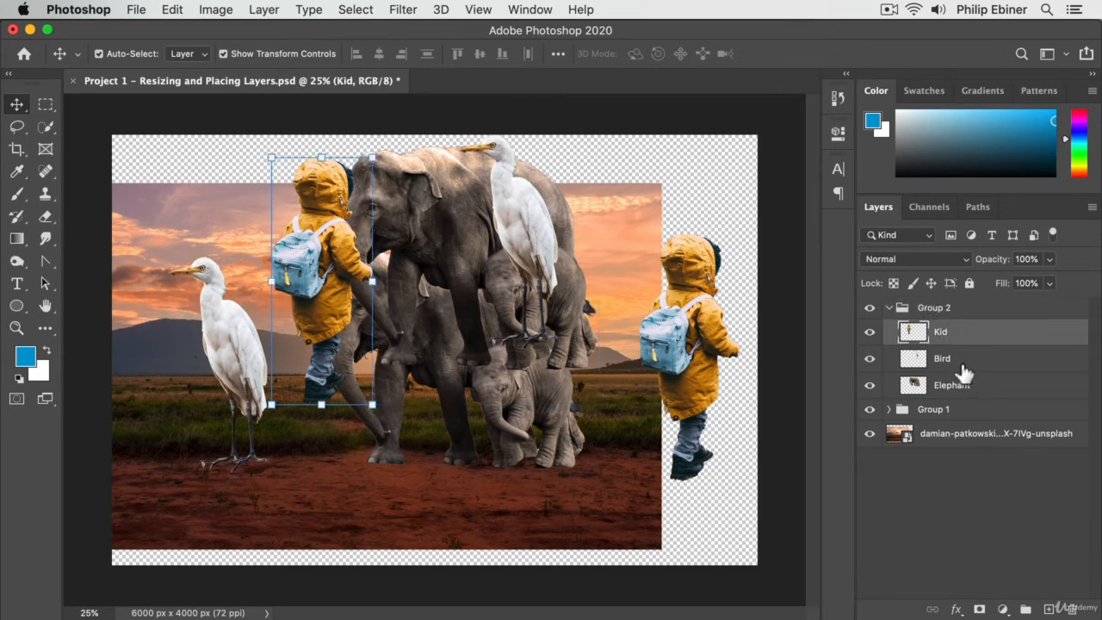
{"action": "left_click", "coordinate": [945, 313]}
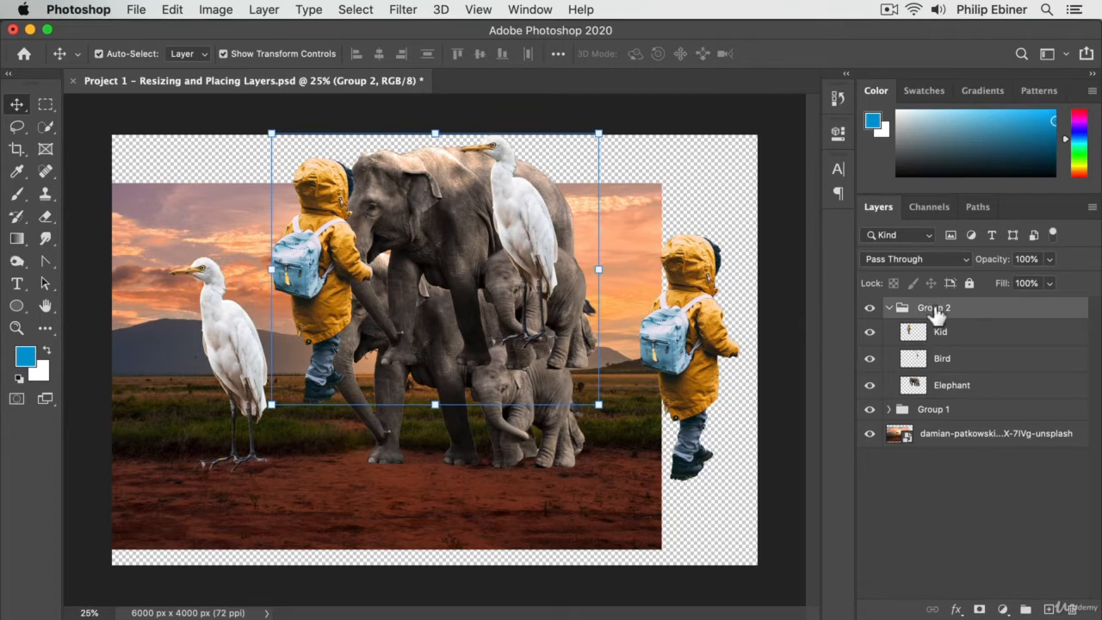
{"action": "right_click", "coordinate": [937, 317]}
{"action": "right_click", "coordinate": [987, 310]}
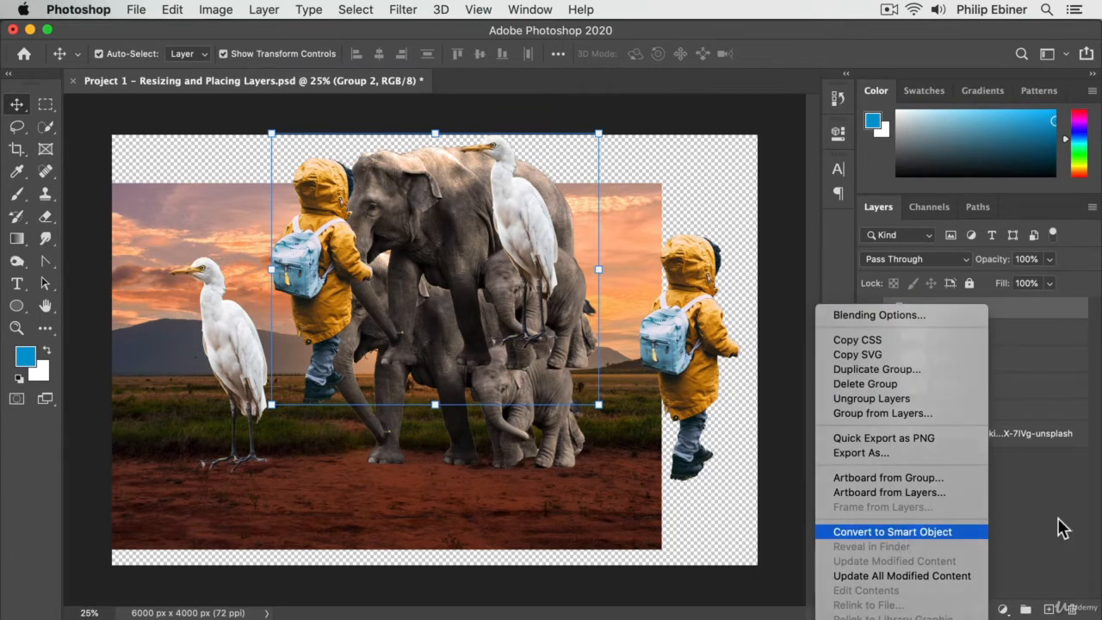
{"action": "left_click", "coordinate": [897, 535]}
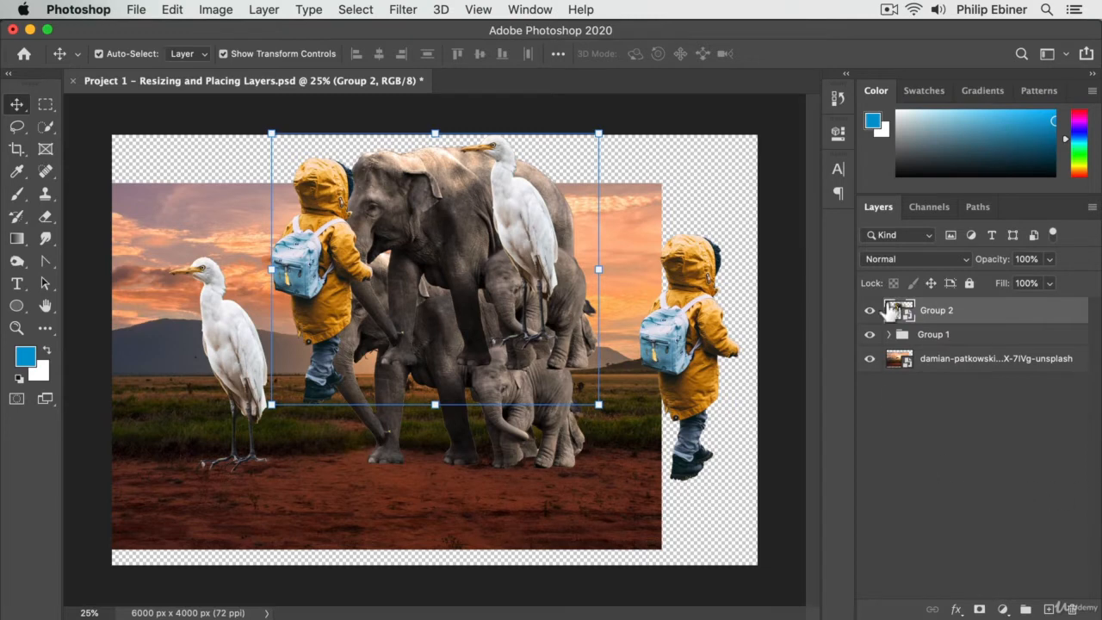
Move the Group 2 smart object down over the original elephants and review the commands available for it.
{"action": "left_click_drag", "start_coordinate": [437, 211], "coordinate": [487, 340]}
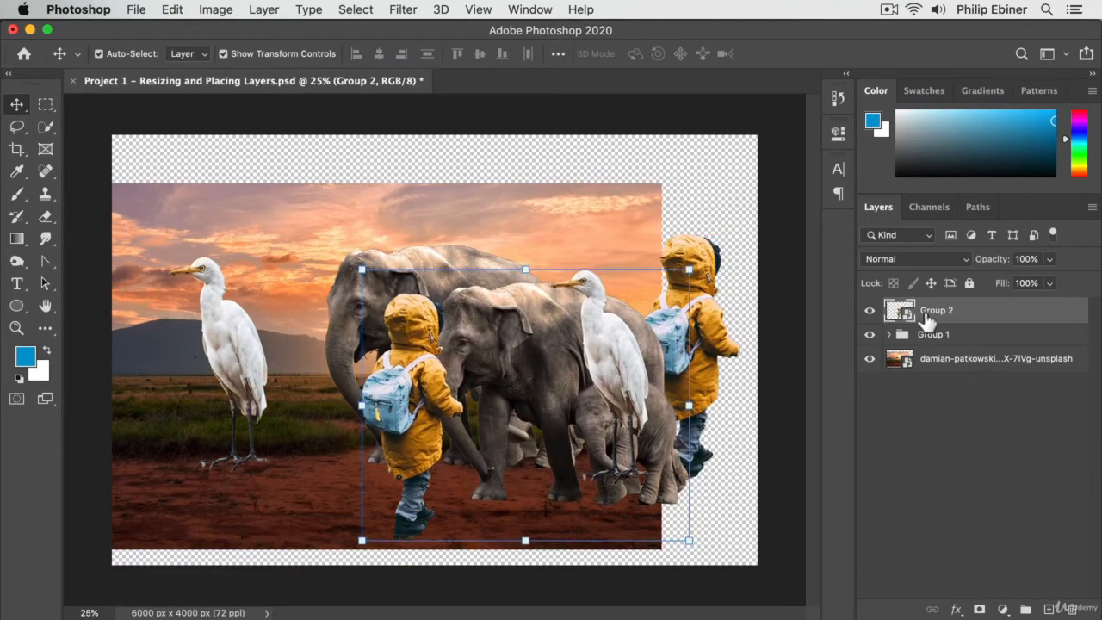
{"action": "right_click", "coordinate": [956, 320]}
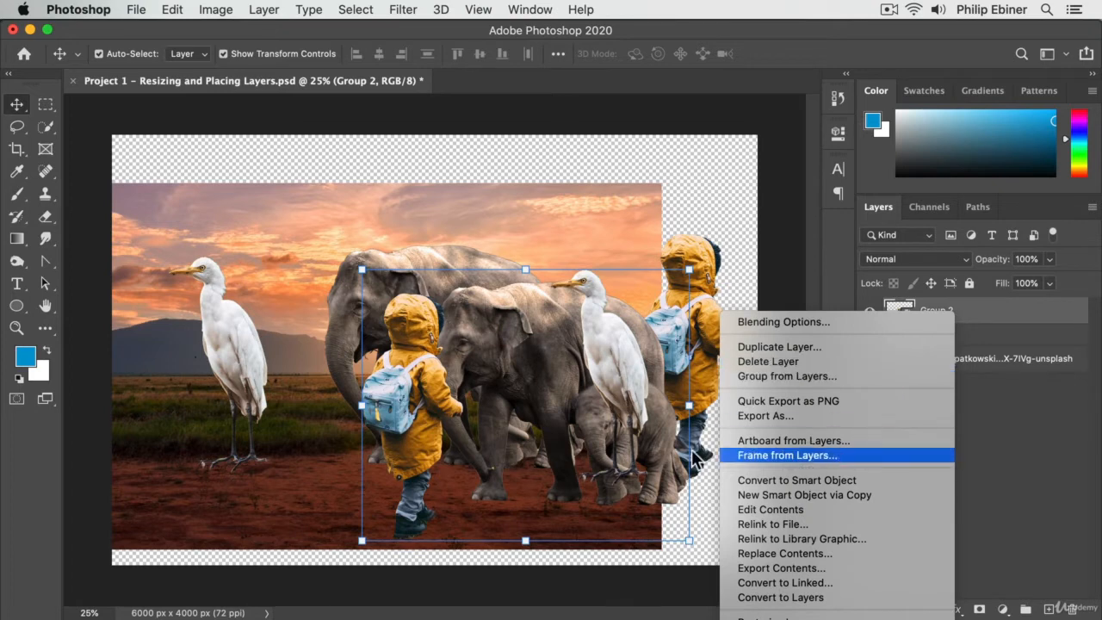
{"action": "left_click", "coordinate": [508, 362]}
Enlarge the Group 2 smart object proportionally to about 142.33% and reposition it over the original elephants.
{"action": "left_click_drag", "start_coordinate": [689, 269], "coordinate": [914, 207]}
{"action": "left_click_drag", "start_coordinate": [697, 201], "coordinate": [559, 233]}
{"action": "left_click_drag", "start_coordinate": [734, 129], "coordinate": [638, 206]}
{"action": "left_click_drag", "start_coordinate": [501, 273], "coordinate": [571, 246]}
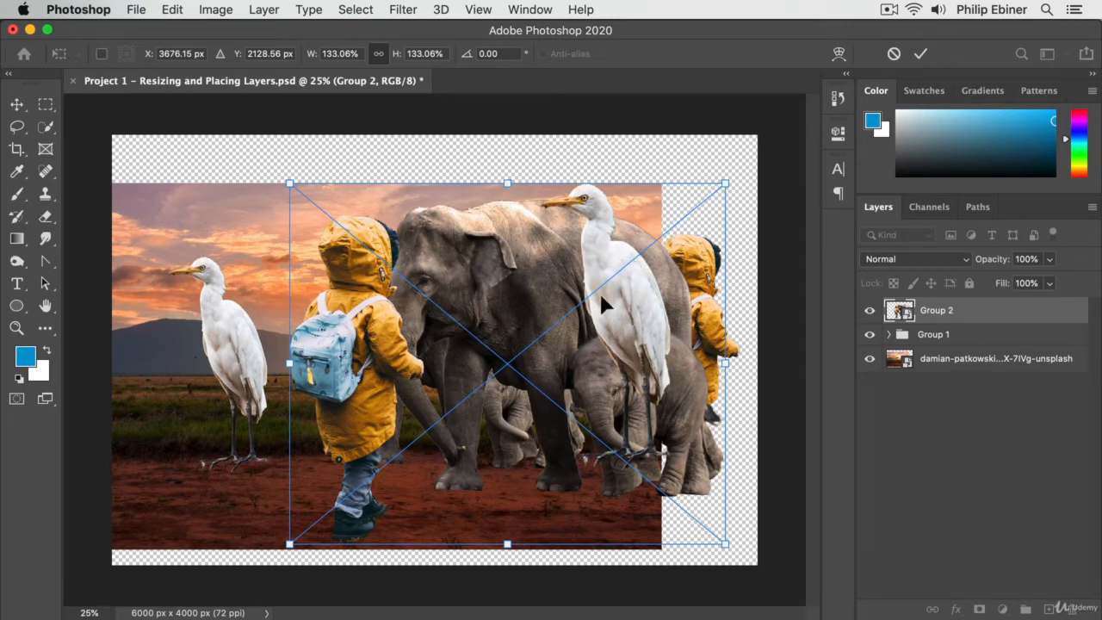
{"action": "left_click_drag", "start_coordinate": [608, 241], "coordinate": [572, 242]}
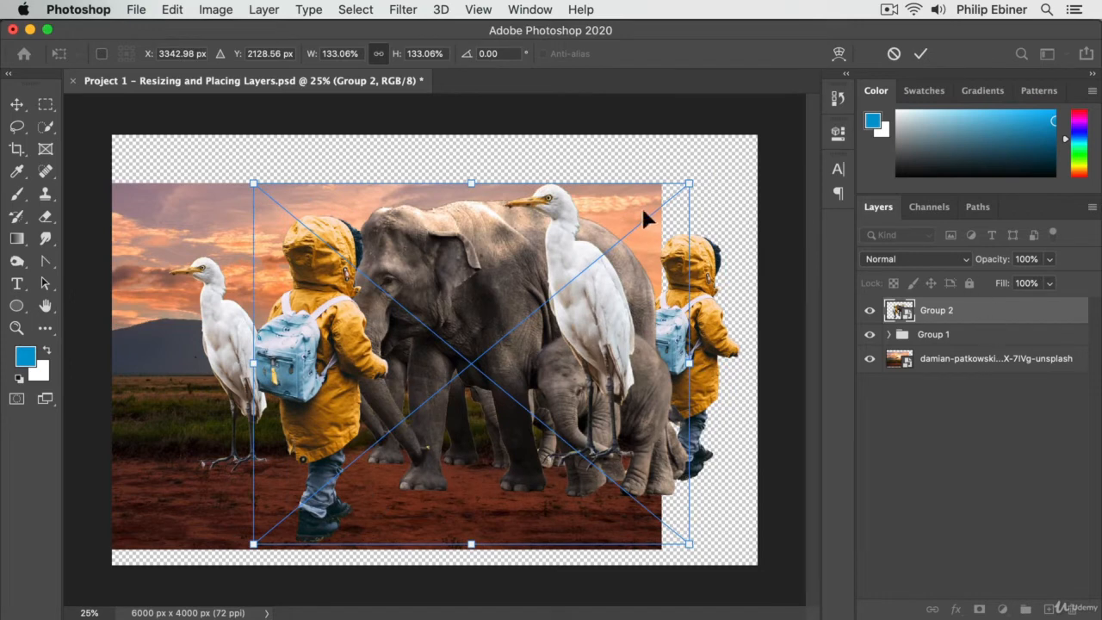
{"action": "left_click_drag", "start_coordinate": [689, 183], "coordinate": [777, 111]}
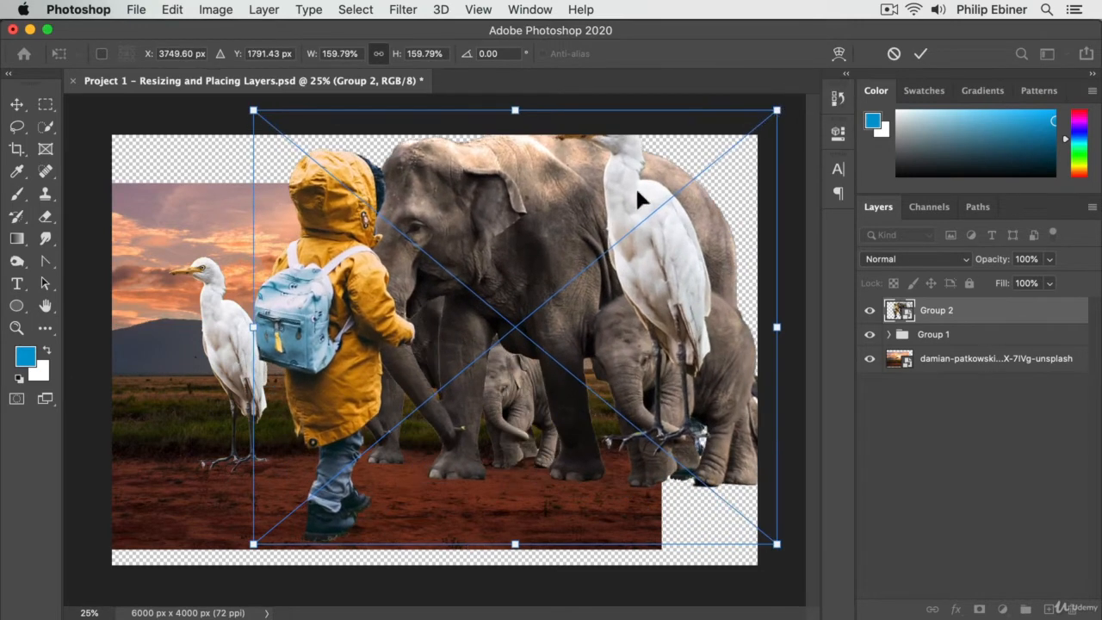
{"action": "left_click_drag", "start_coordinate": [636, 186], "coordinate": [628, 192]}
{"action": "left_click_drag", "start_coordinate": [753, 121], "coordinate": [704, 168]}
{"action": "left_click_drag", "start_coordinate": [498, 272], "coordinate": [512, 261]}
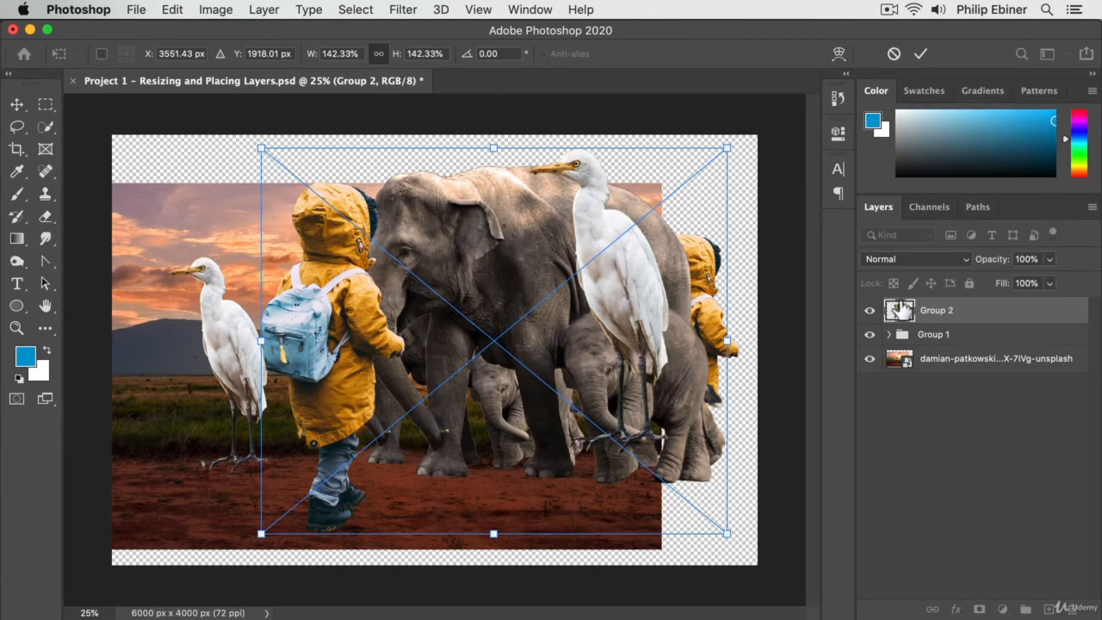
{"action": "key", "text": "Return"}
Rasterize the Group 2 layer and try scaling it down to about 22.77%.
{"action": "right_click", "coordinate": [989, 317]}
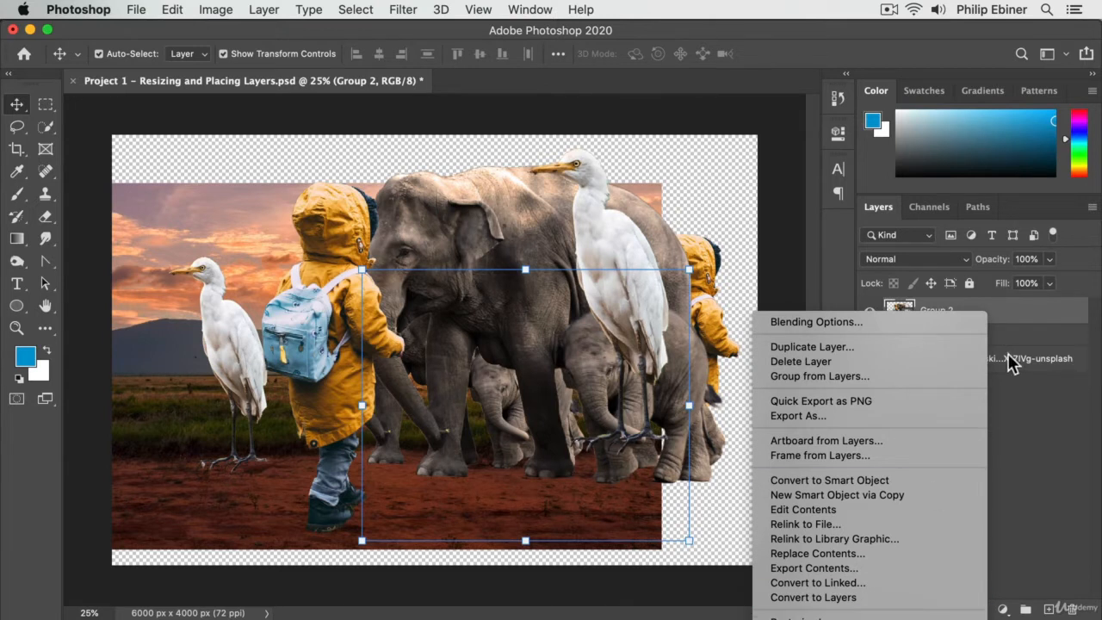
{"action": "scroll", "coordinate": [870, 465], "scroll_direction": "down", "scroll_amount": 3}
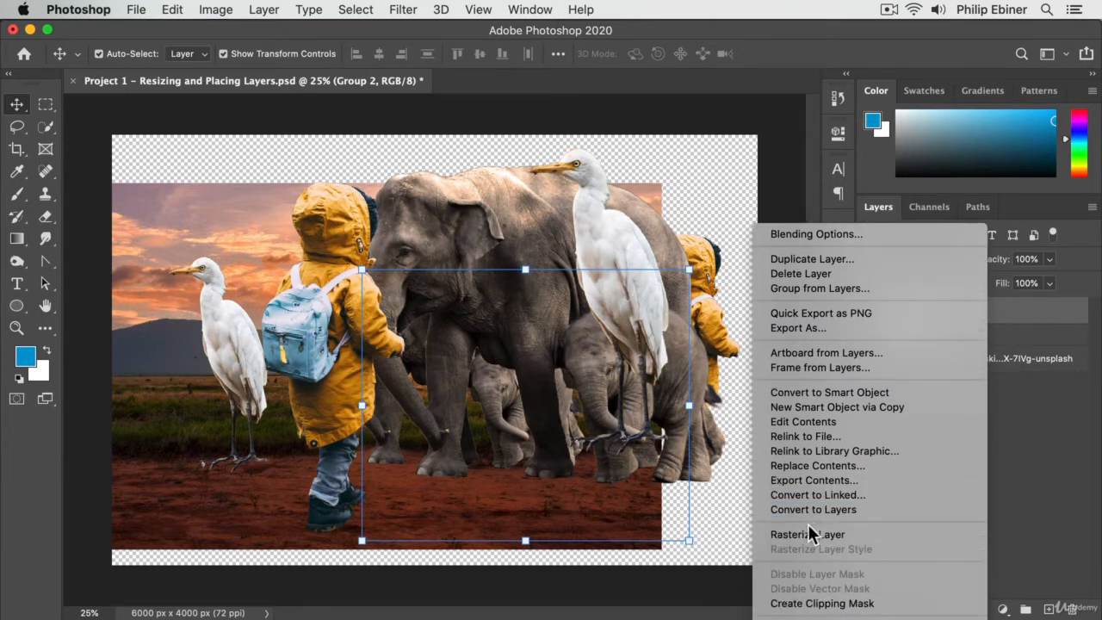
{"action": "left_click", "coordinate": [937, 534]}
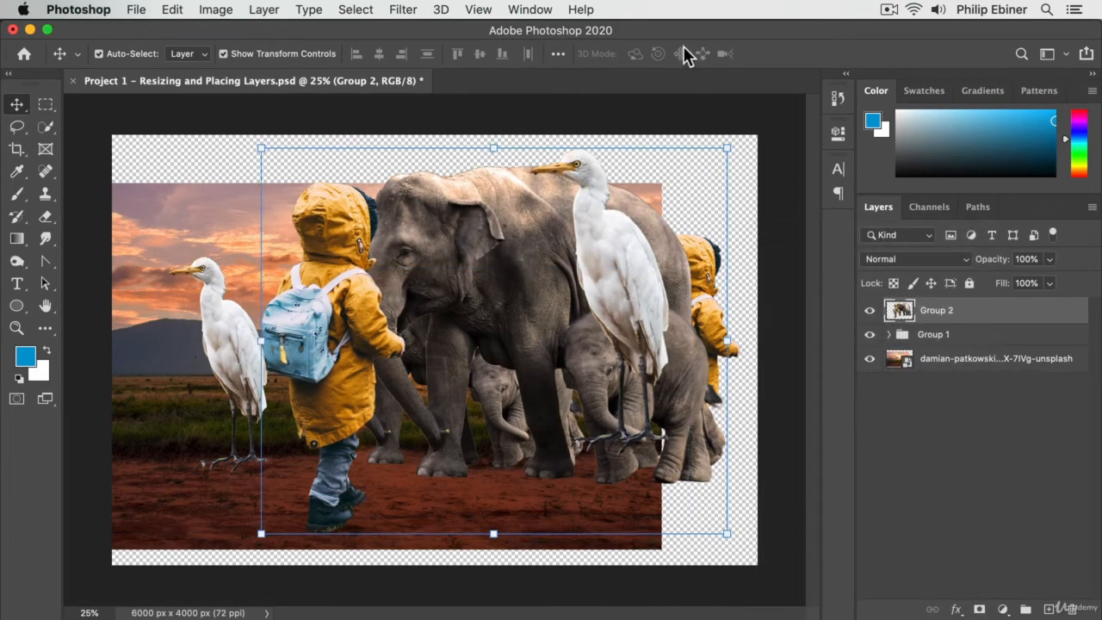
{"action": "left_click_drag", "start_coordinate": [725, 150], "coordinate": [487, 347]}
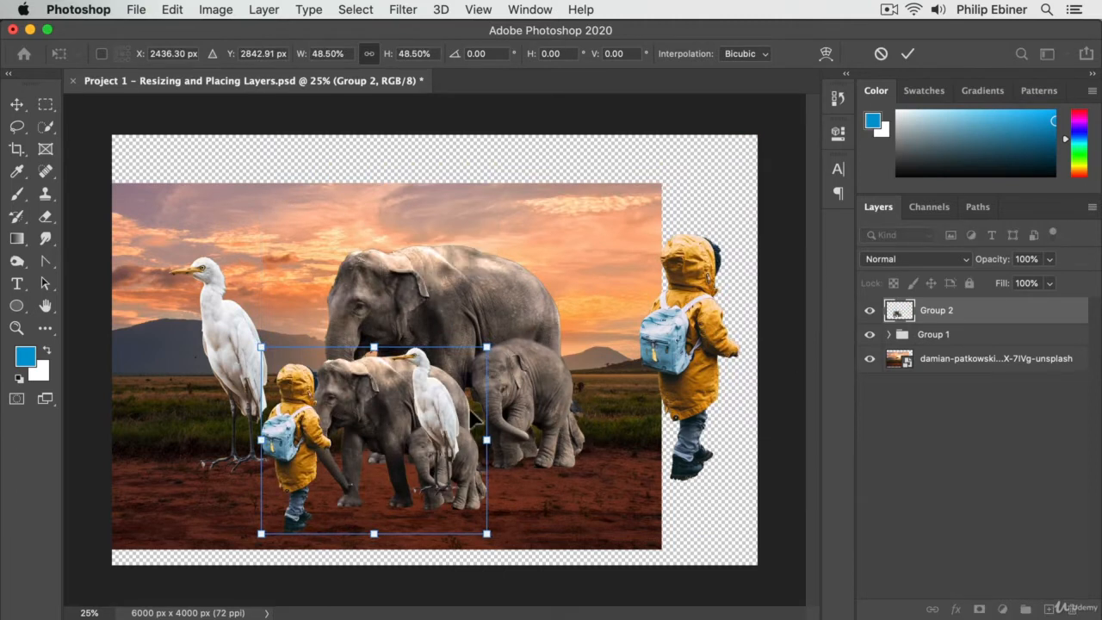
{"action": "left_click_drag", "start_coordinate": [486, 347], "coordinate": [370, 450]}
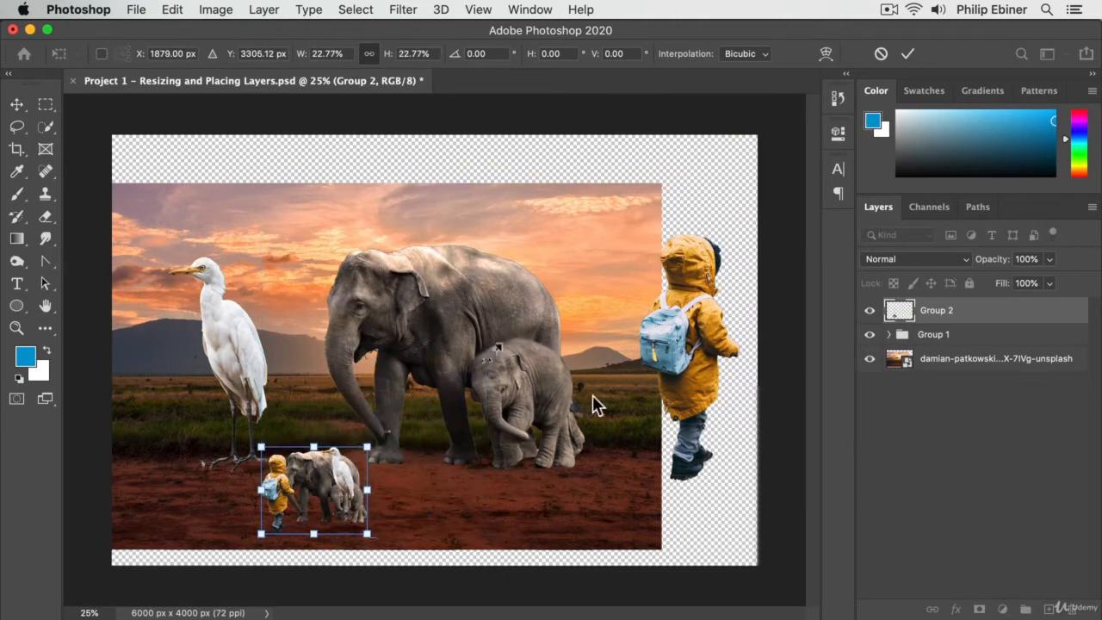
{"action": "right_click", "coordinate": [956, 306]}
{"action": "left_click", "coordinate": [896, 529]}
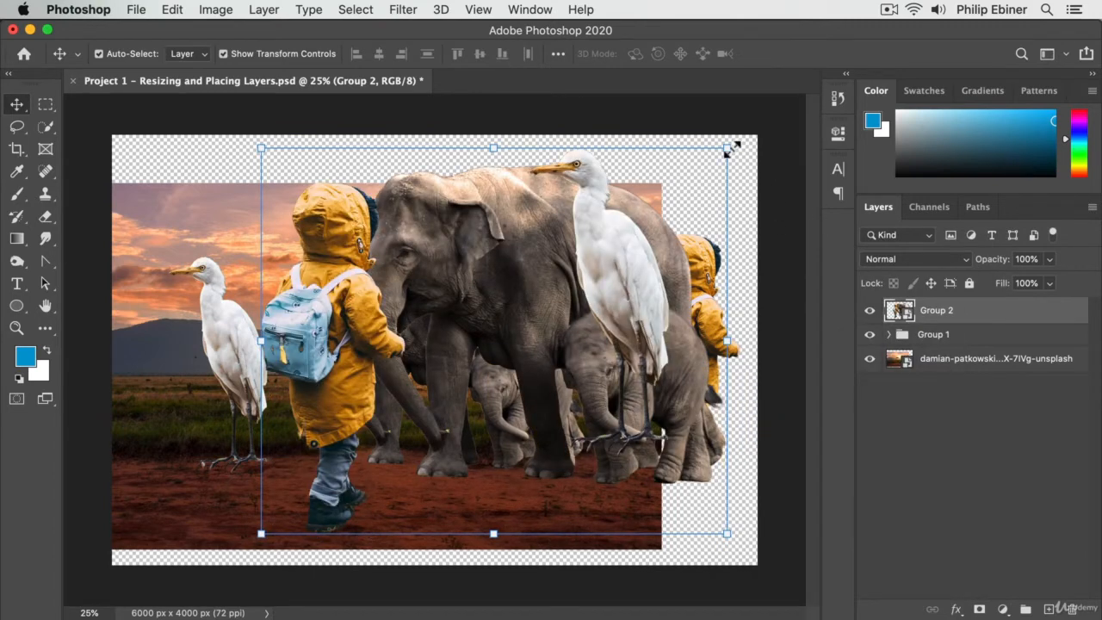
Shrink the Group 2 smart object to about 20.40% and rasterize it at that small size.
{"action": "left_click_drag", "start_coordinate": [730, 148], "coordinate": [328, 479]}
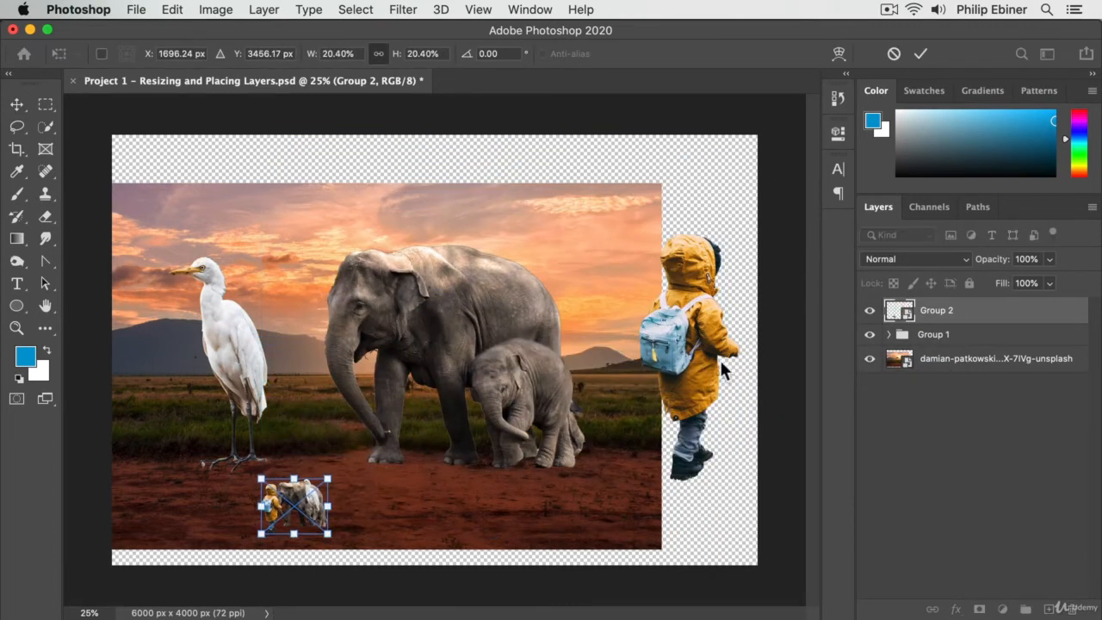
{"action": "right_click", "coordinate": [959, 313]}
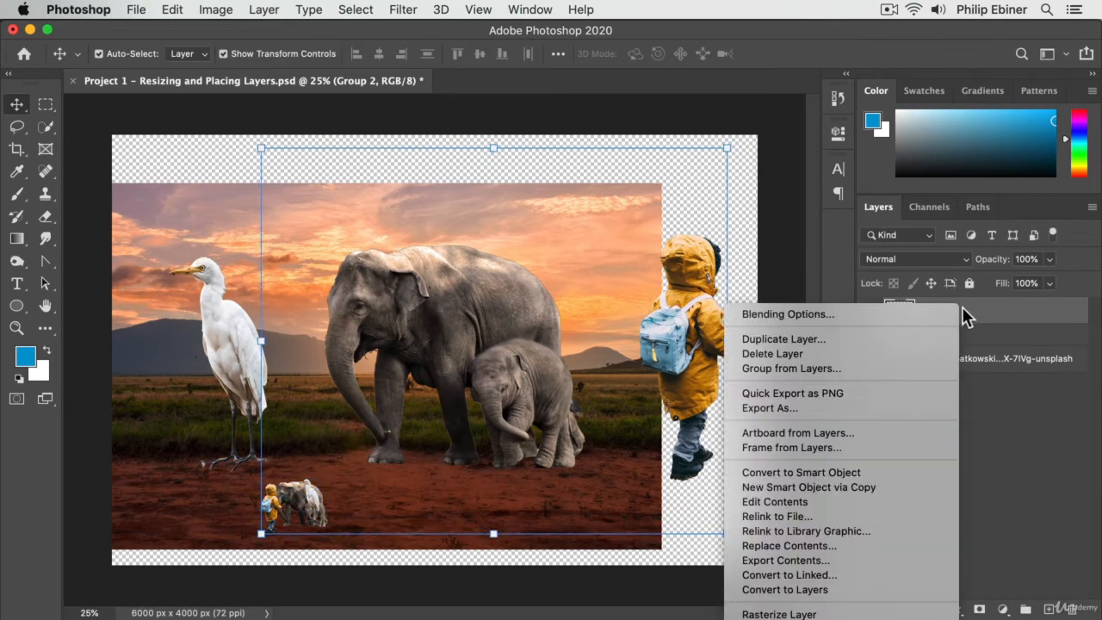
{"action": "left_click", "coordinate": [825, 613]}
Enlarge the rasterized Group 2 layer to about 776.24% and reposition it over the original elephants.
{"action": "key", "text": "ctrl+t"}
{"action": "left_click_drag", "start_coordinate": [330, 479], "coordinate": [833, 155]}
{"action": "left_click_drag", "start_coordinate": [657, 226], "coordinate": [606, 270]}
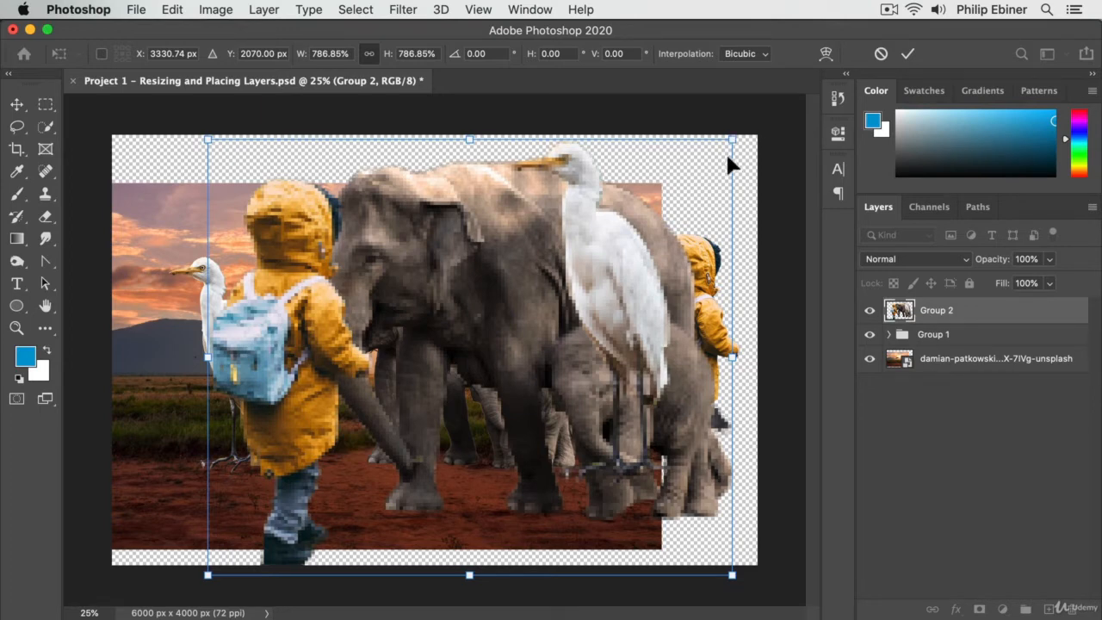
{"action": "mouse_move", "coordinate": [731, 139]}
{"action": "left_mouse_down"}
{"action": "mouse_move", "coordinate": [771, 91]}
{"action": "mouse_move", "coordinate": [662, 178]}
{"action": "mouse_move", "coordinate": [724, 145]}
{"action": "left_mouse_up"}
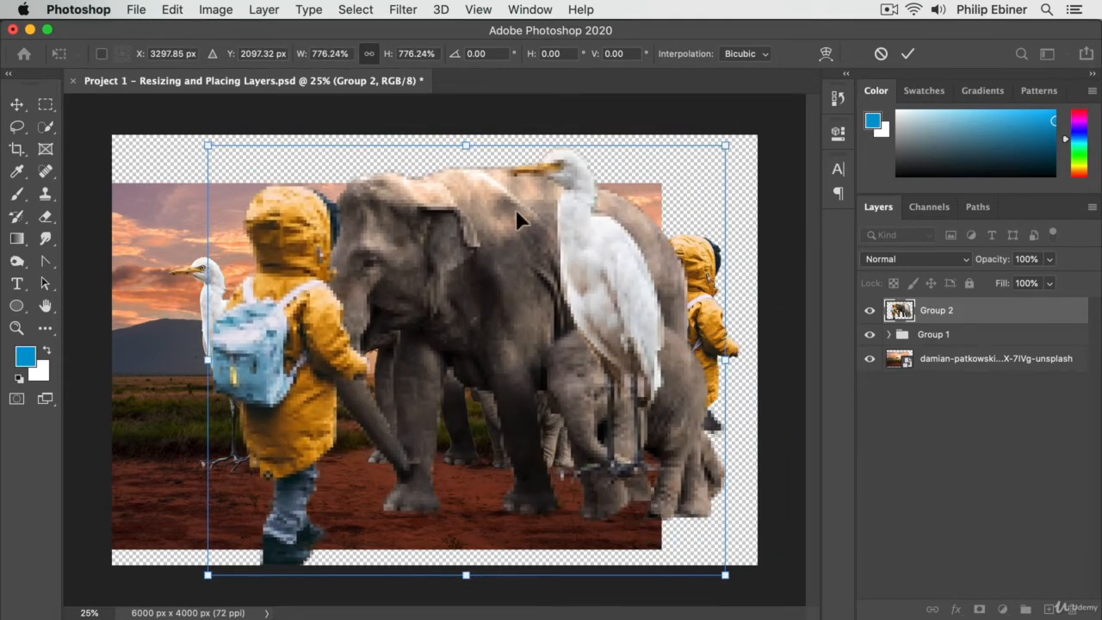
{"action": "left_click_drag", "start_coordinate": [517, 212], "coordinate": [549, 214]}
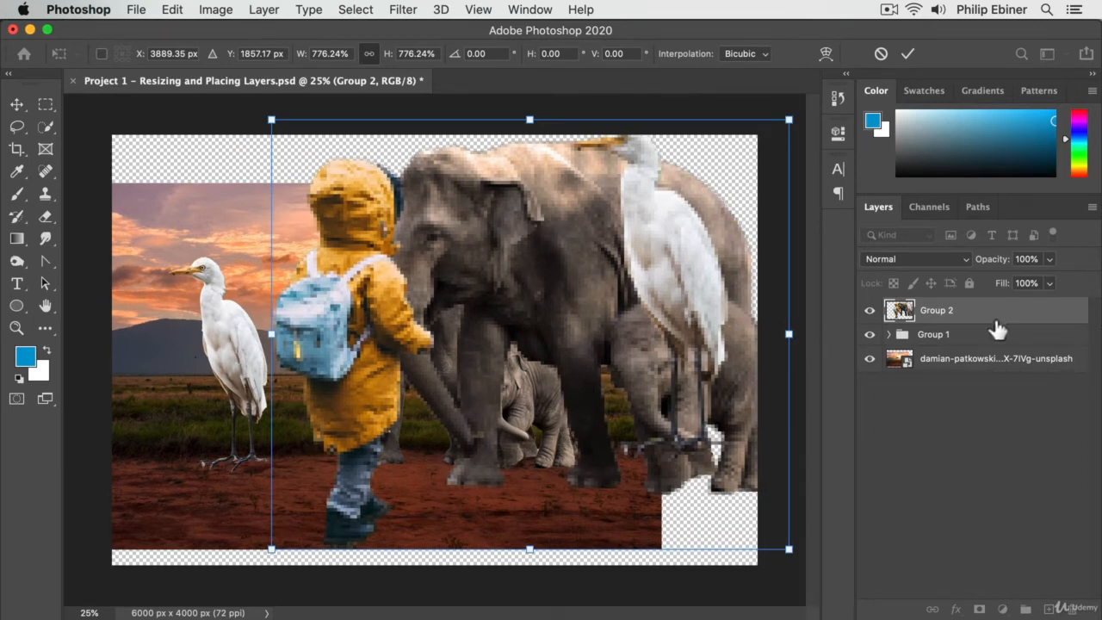
{"action": "left_click_drag", "start_coordinate": [759, 308], "coordinate": [711, 330]}
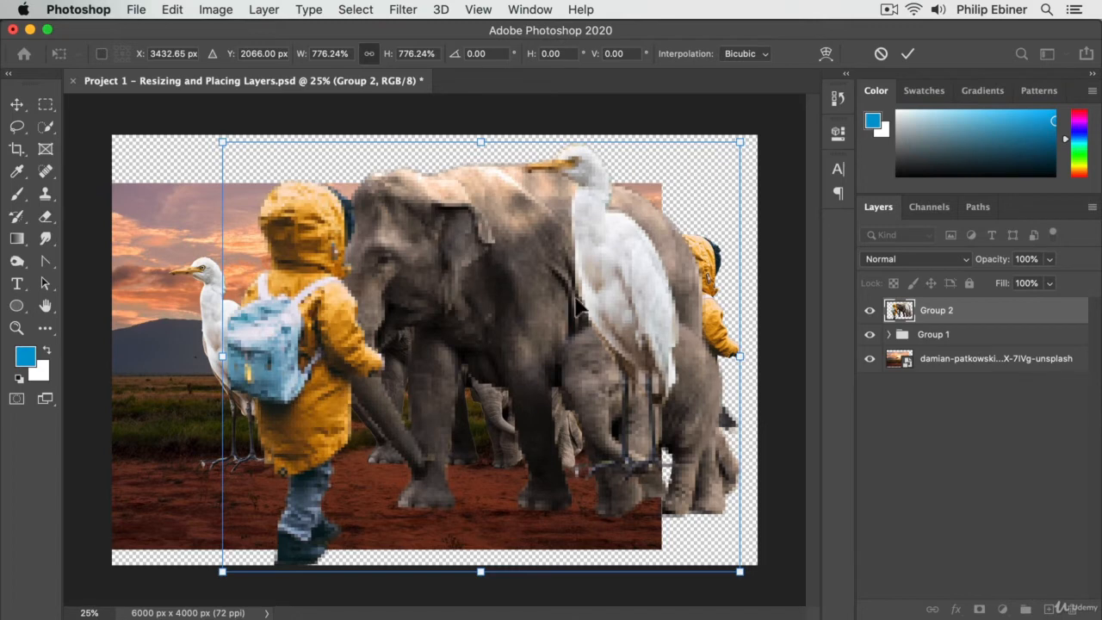
Delete the enlarged, pixelated Group 2 layer and deselect all layers.
{"action": "key", "text": "BackSpace"}
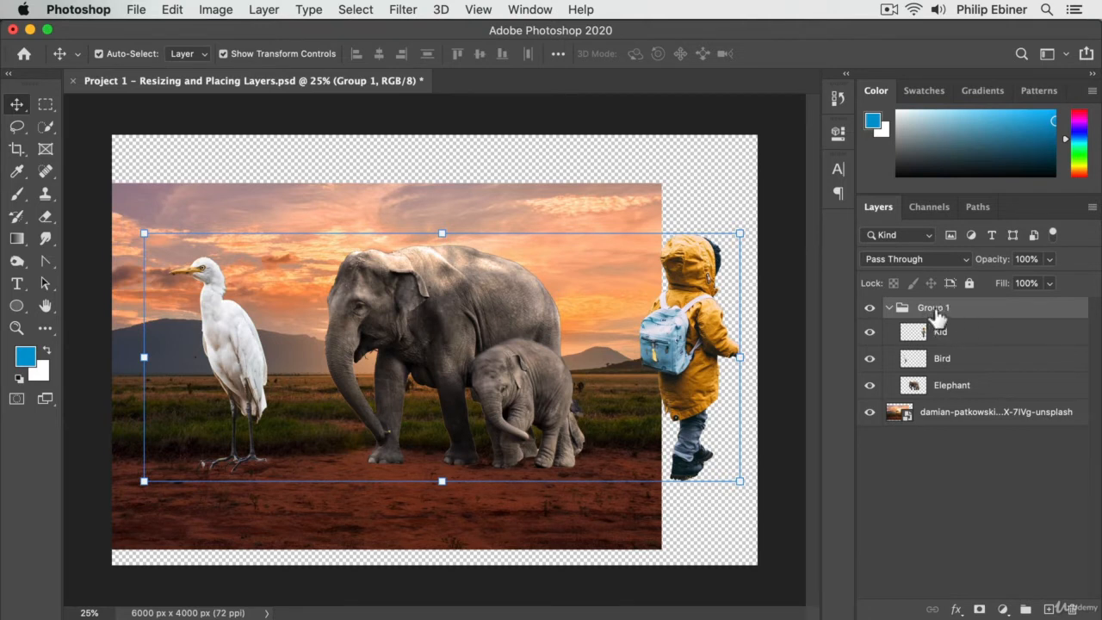
{"action": "left_click", "coordinate": [482, 168]}
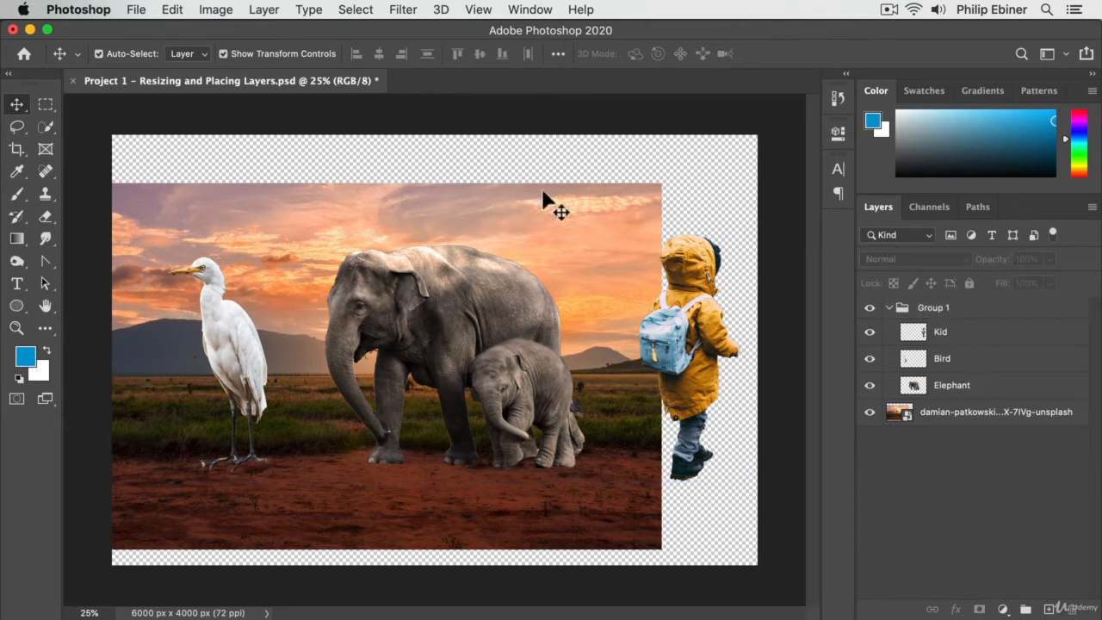
Move the kid in front of the elephants and the bird over the baby elephant in Group 1.
{"action": "left_click_drag", "start_coordinate": [703, 282], "coordinate": [467, 304]}
{"action": "left_click_drag", "start_coordinate": [229, 315], "coordinate": [524, 281]}
{"action": "key", "text": "ctrl+t"}
{"action": "mouse_move", "coordinate": [462, 329]}
{"action": "left_mouse_down"}
{"action": "mouse_move", "coordinate": [392, 324]}
{"action": "mouse_move", "coordinate": [455, 326]}
{"action": "left_mouse_up"}
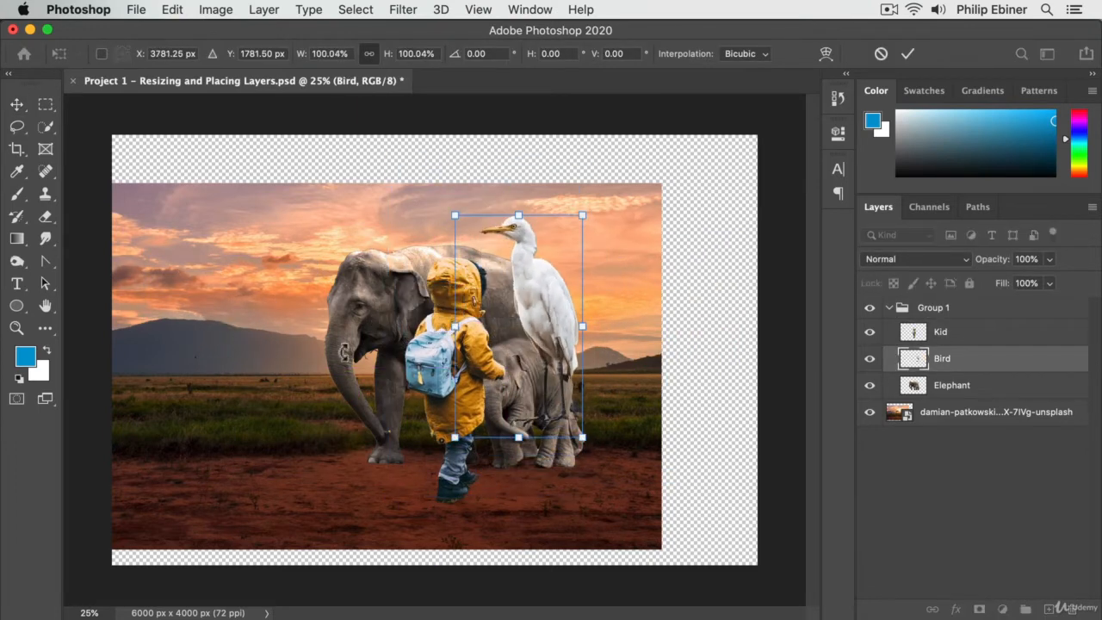
{"action": "key", "text": "Return"}
Duplicate the whole Group 1 group and convert the duplicate to a Smart Object.
{"action": "left_click", "coordinate": [989, 312]}
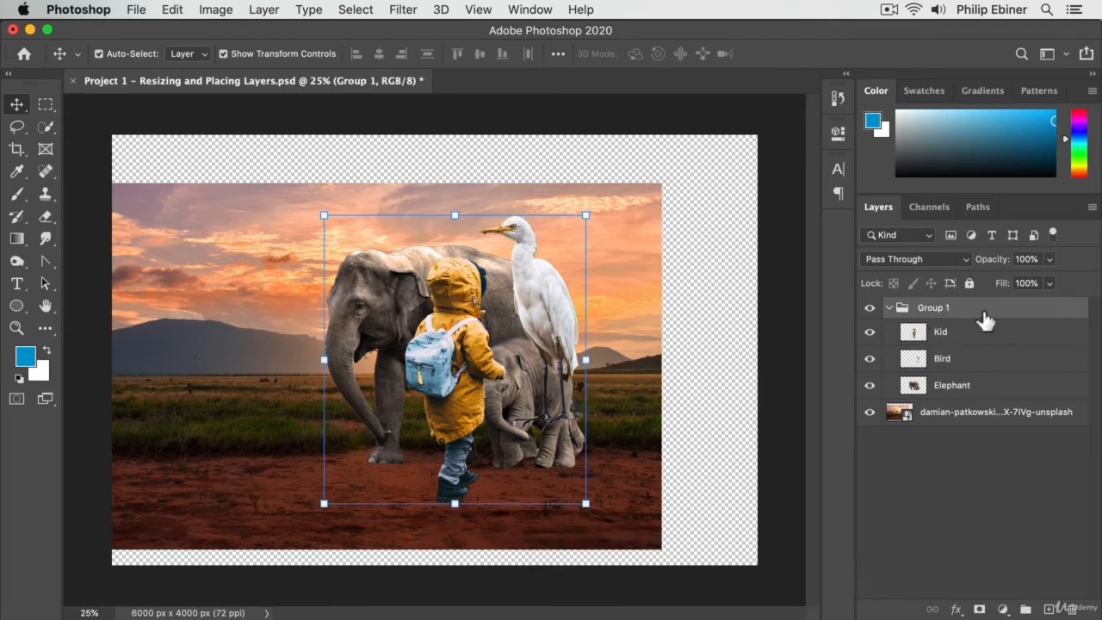
{"action": "key", "text": "super+j"}
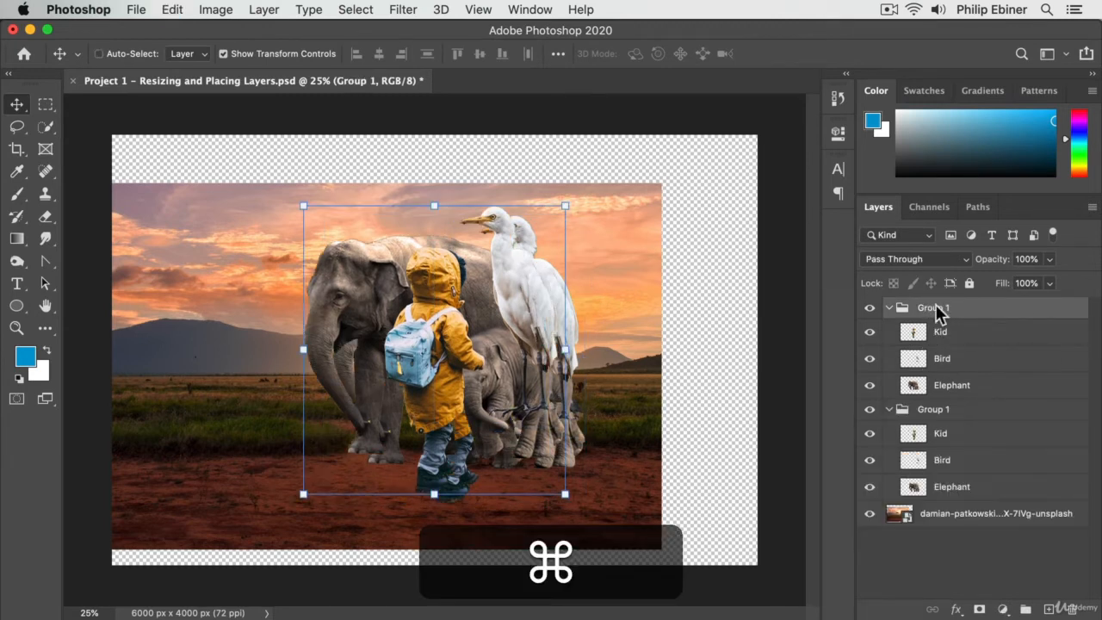
{"action": "right_click", "coordinate": [939, 317]}
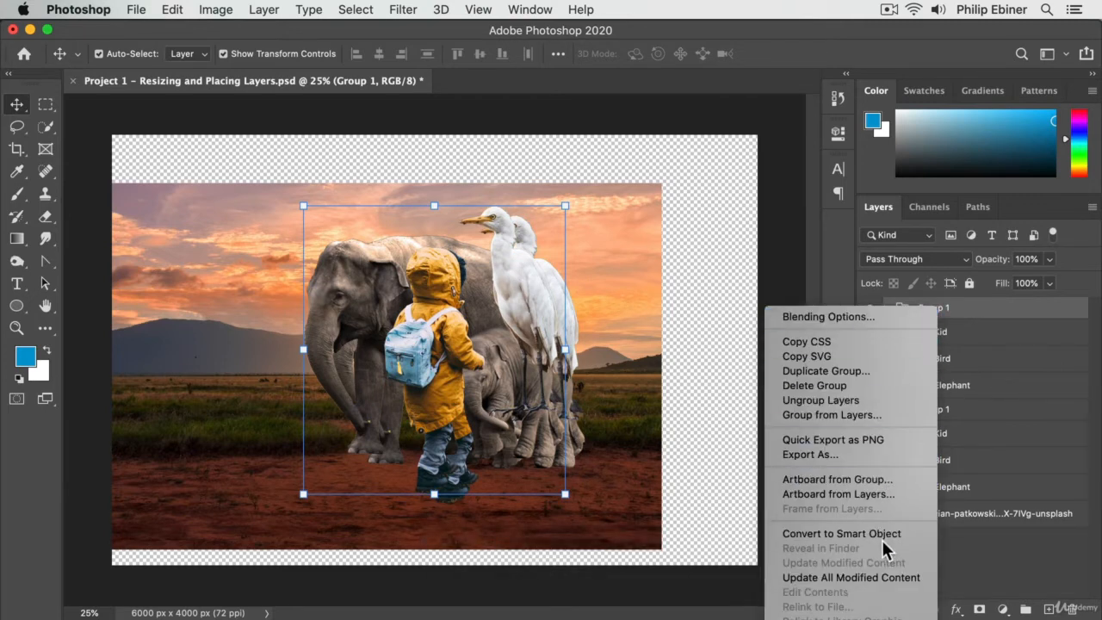
{"action": "key", "text": "Escape"}
Move the duplicated smart object past the background's right edge and collapse the original Group 1.
{"action": "left_click_drag", "start_coordinate": [462, 367], "coordinate": [714, 323]}
{"action": "left_click", "coordinate": [896, 335]}
{"action": "left_click", "coordinate": [889, 334]}
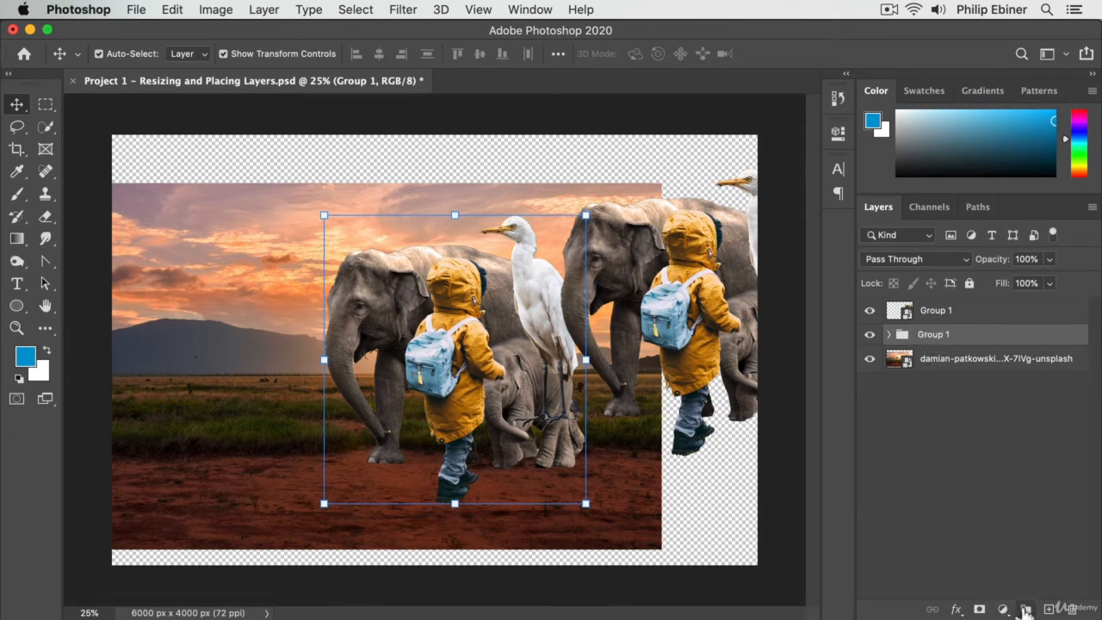
Create a group named Assets, nest the original Group 1 inside it and collapse it.
{"action": "left_click", "coordinate": [1026, 609]}
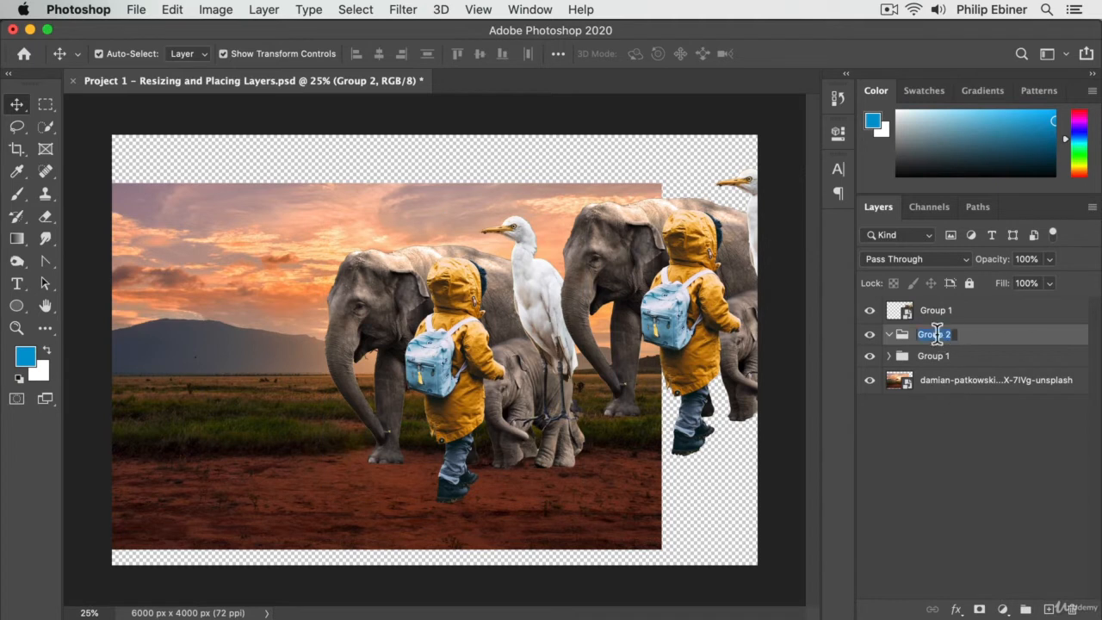
{"action": "type", "text": "Assets"}
{"action": "key", "text": "Return"}
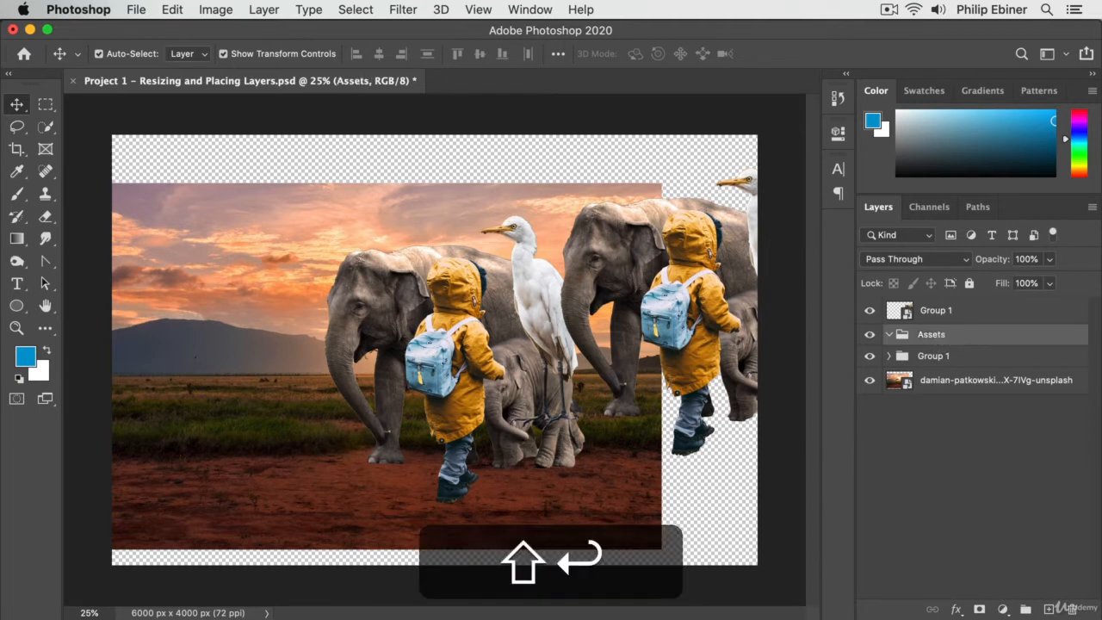
{"action": "left_click_drag", "start_coordinate": [901, 360], "coordinate": [911, 338]}
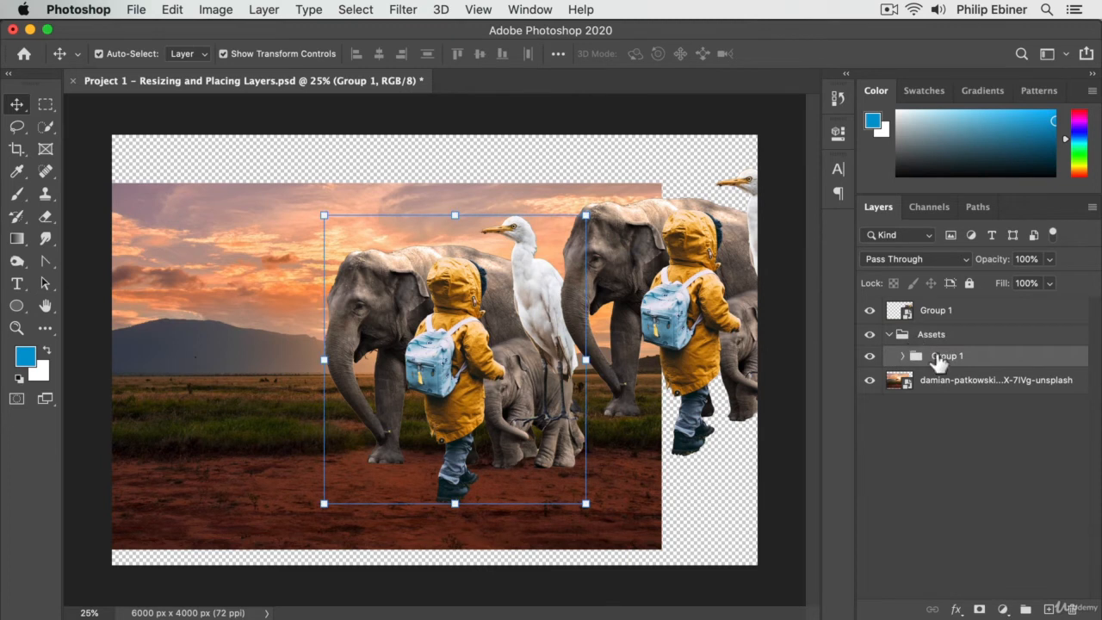
{"action": "left_click", "coordinate": [902, 356]}
{"action": "left_click", "coordinate": [902, 356]}
{"action": "left_click", "coordinate": [889, 334]}
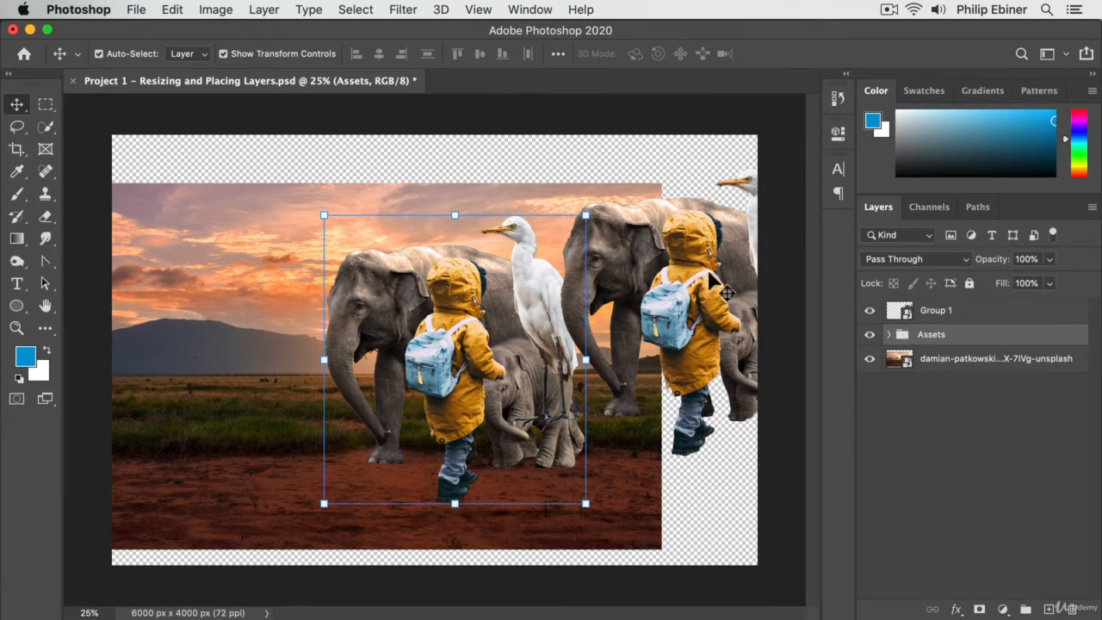
Move the Group 1 smart object over the background's left half, and remove it along with the Assets group.
{"action": "left_click_drag", "start_coordinate": [696, 280], "coordinate": [301, 280]}
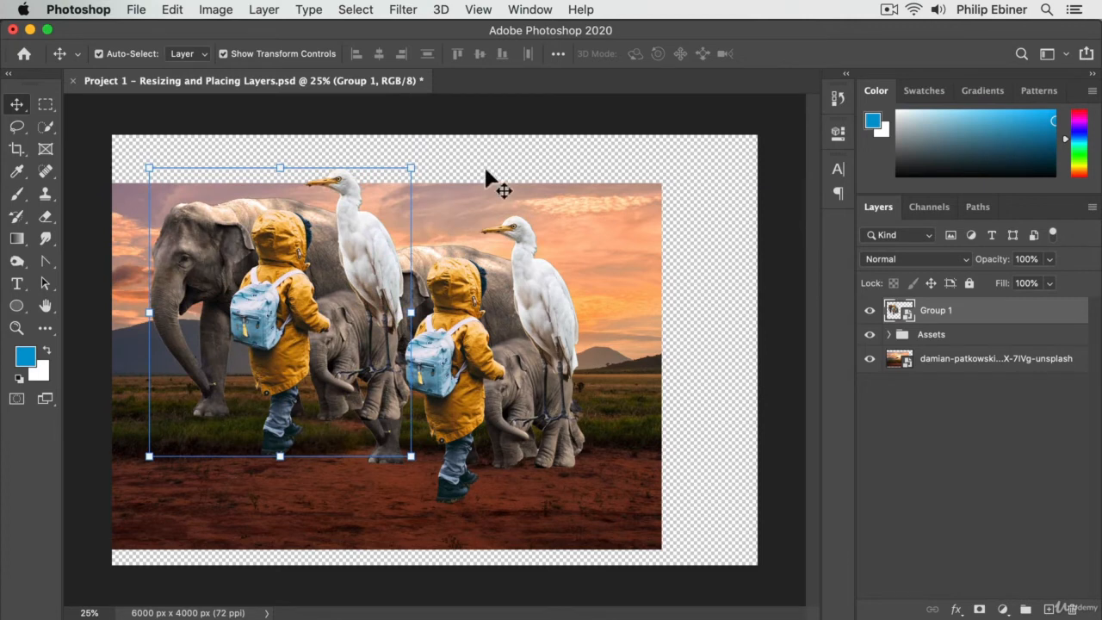
{"action": "left_click_drag", "start_coordinate": [259, 243], "coordinate": [285, 241]}
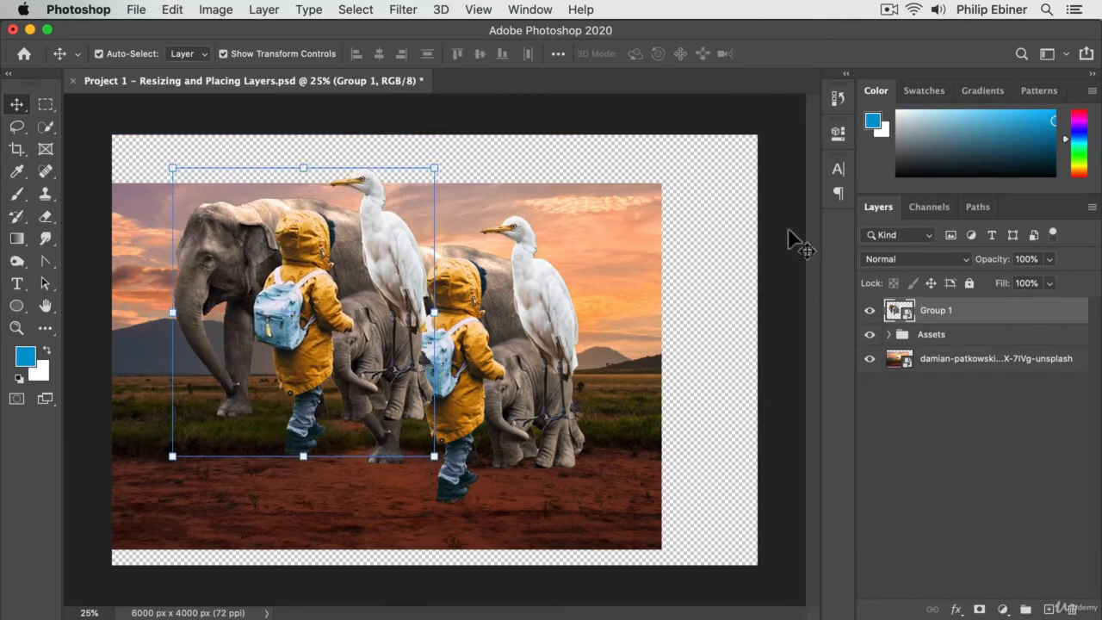
{"action": "key", "text": "BackSpace"}
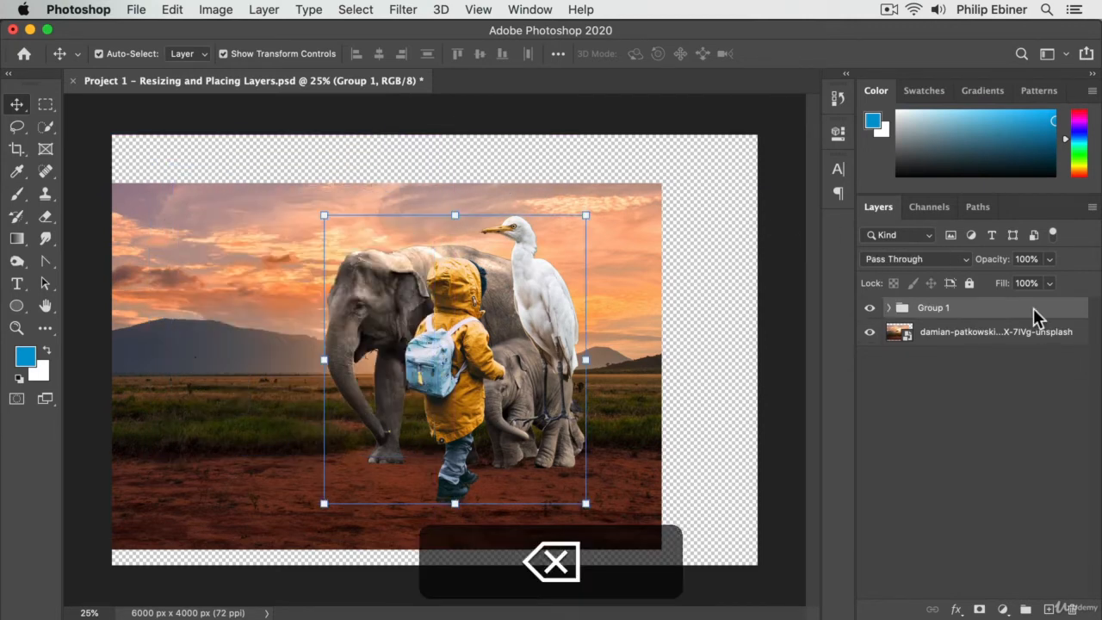
Ungroup the Kid, Bird and Elephant layers of Group 1 and group them again.
{"action": "left_click", "coordinate": [889, 308]}
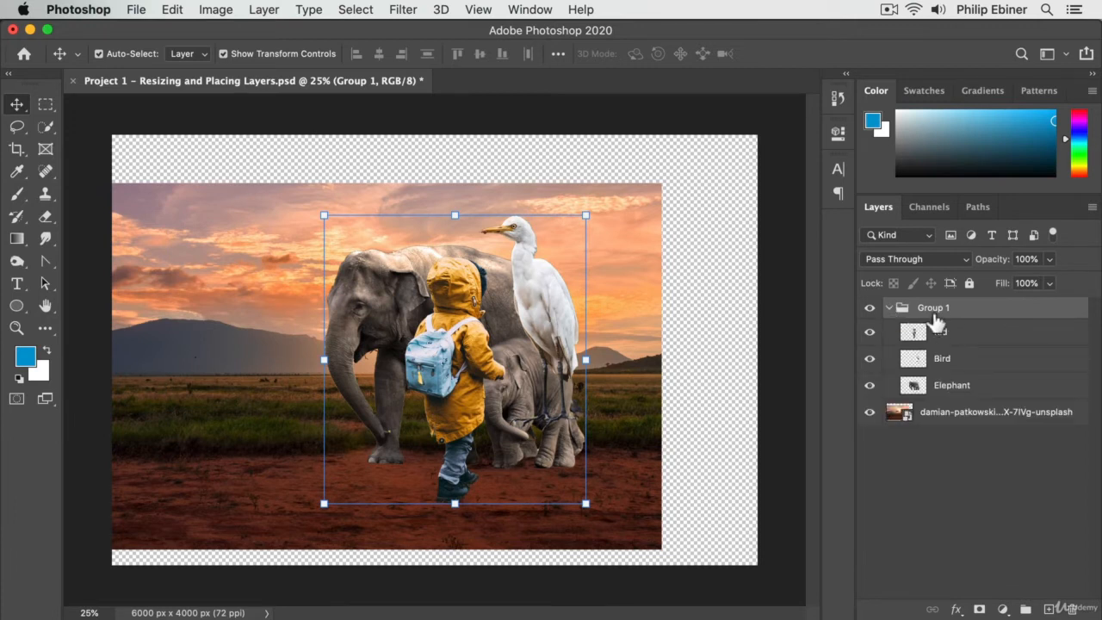
{"action": "right_click", "coordinate": [939, 315]}
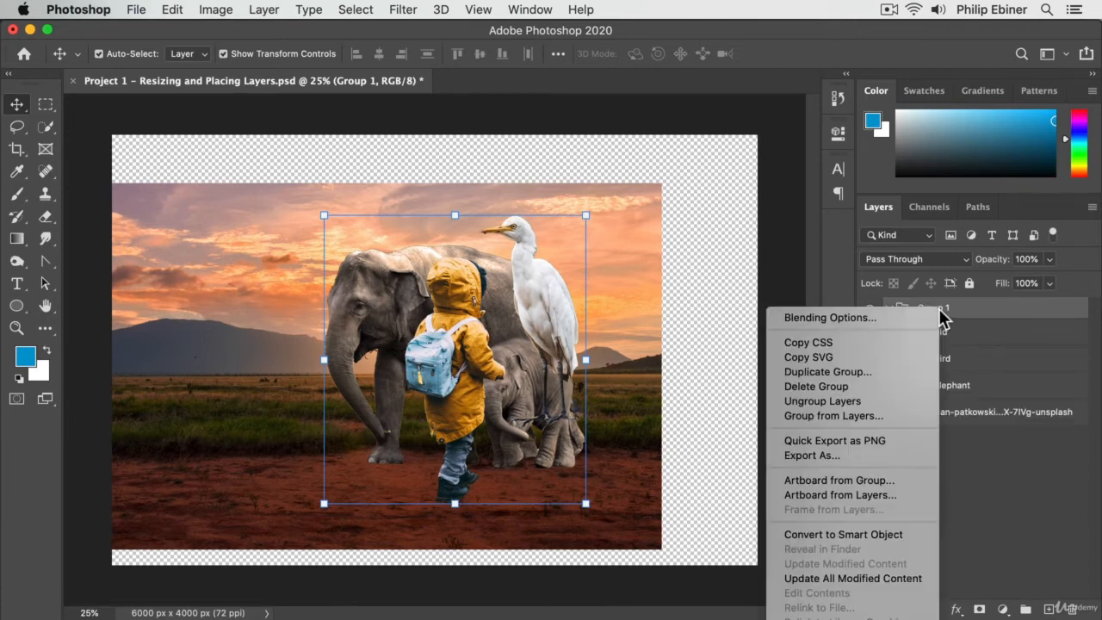
{"action": "left_click", "coordinate": [865, 401]}
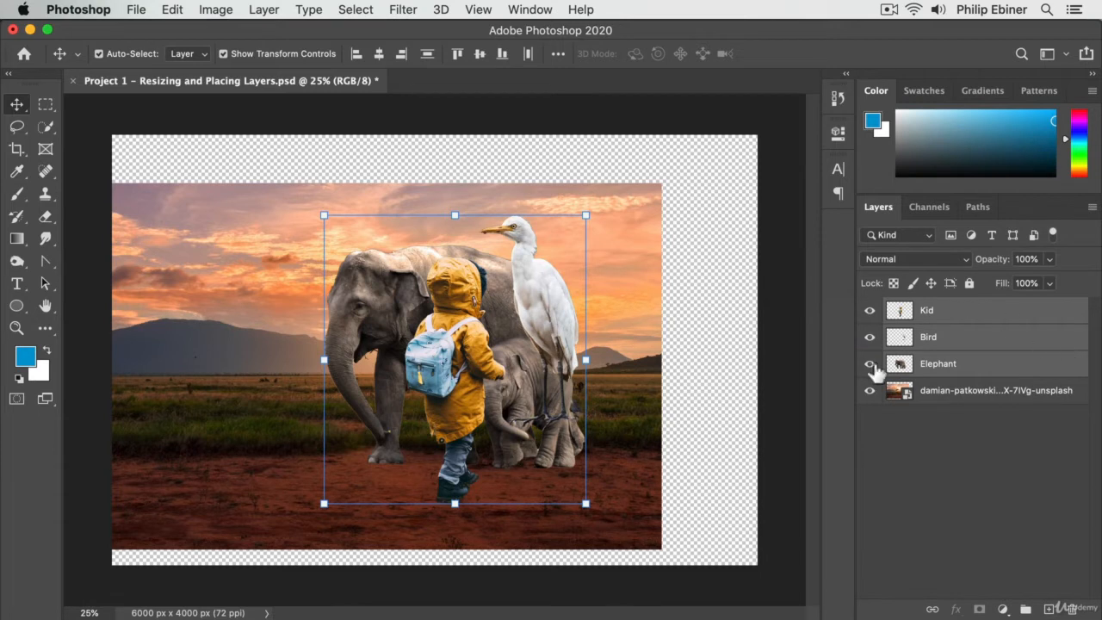
{"action": "key", "text": "super+g"}
Move the Kid, Bird and Elephant layers out of Group 1 and delete the empty group.
{"action": "left_click", "coordinate": [943, 336]}
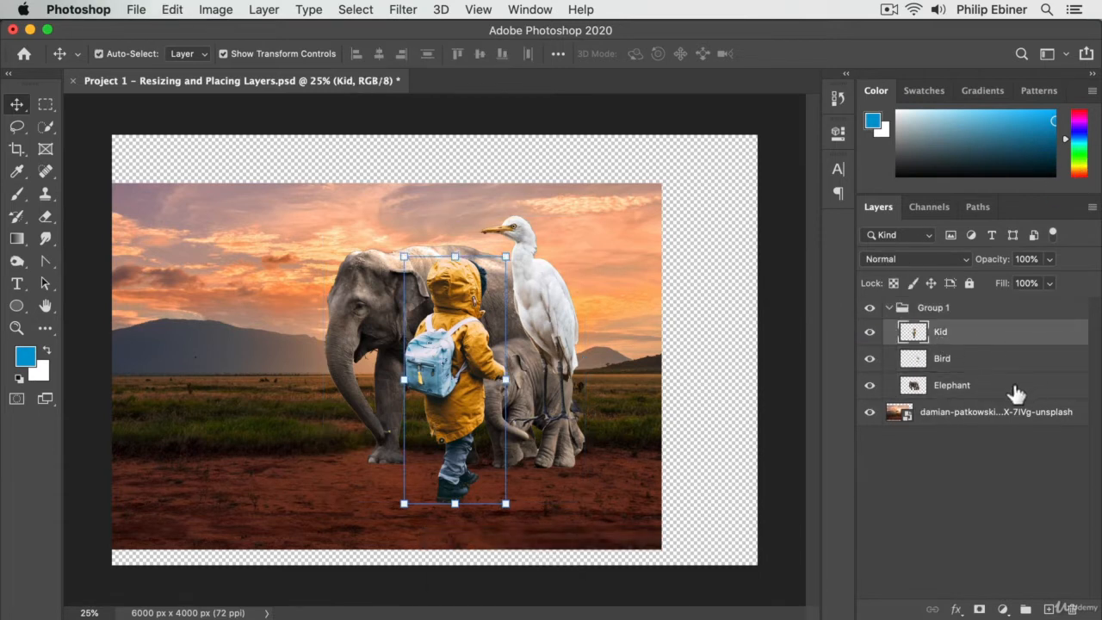
{"action": "left_click", "coordinate": [952, 388], "text": "shift"}
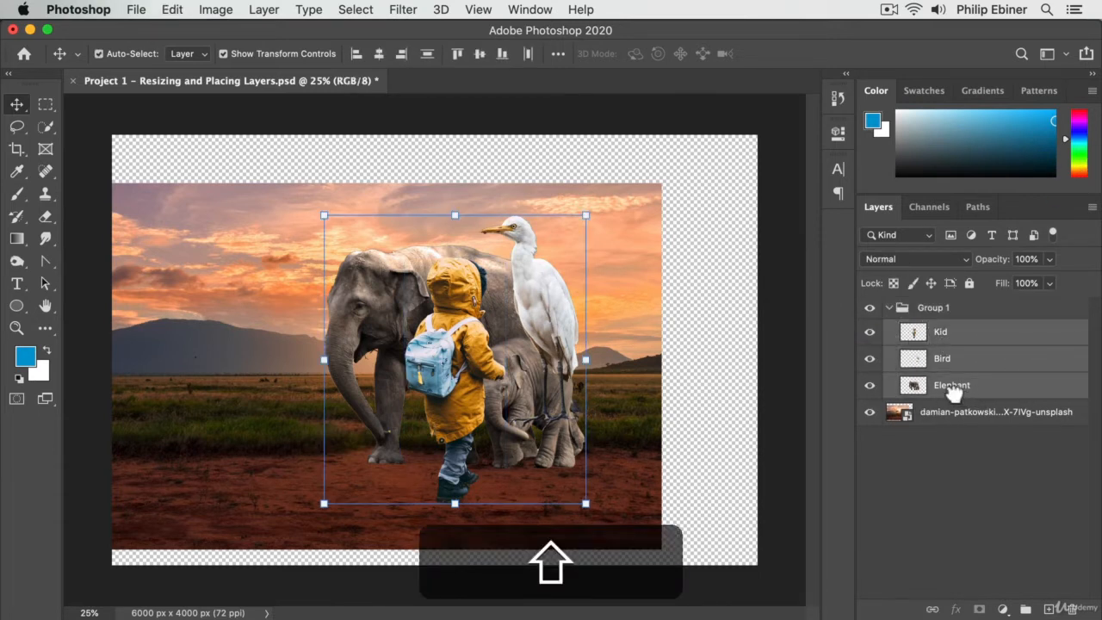
{"action": "left_click_drag", "start_coordinate": [954, 392], "coordinate": [991, 416]}
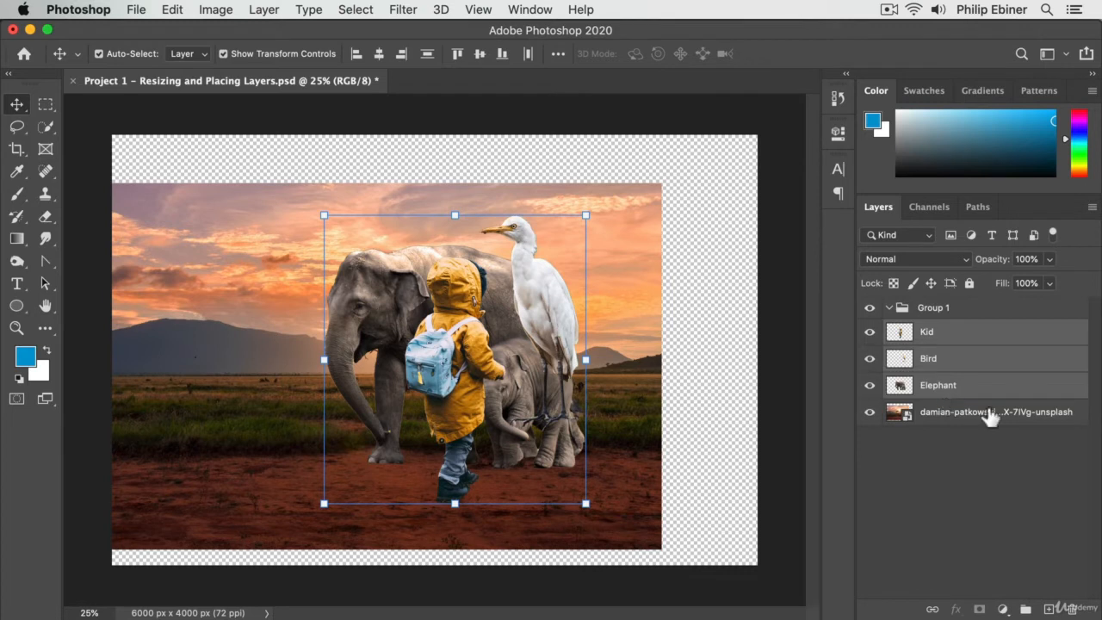
{"action": "left_click", "coordinate": [938, 307]}
{"action": "key", "text": "BackSpace"}
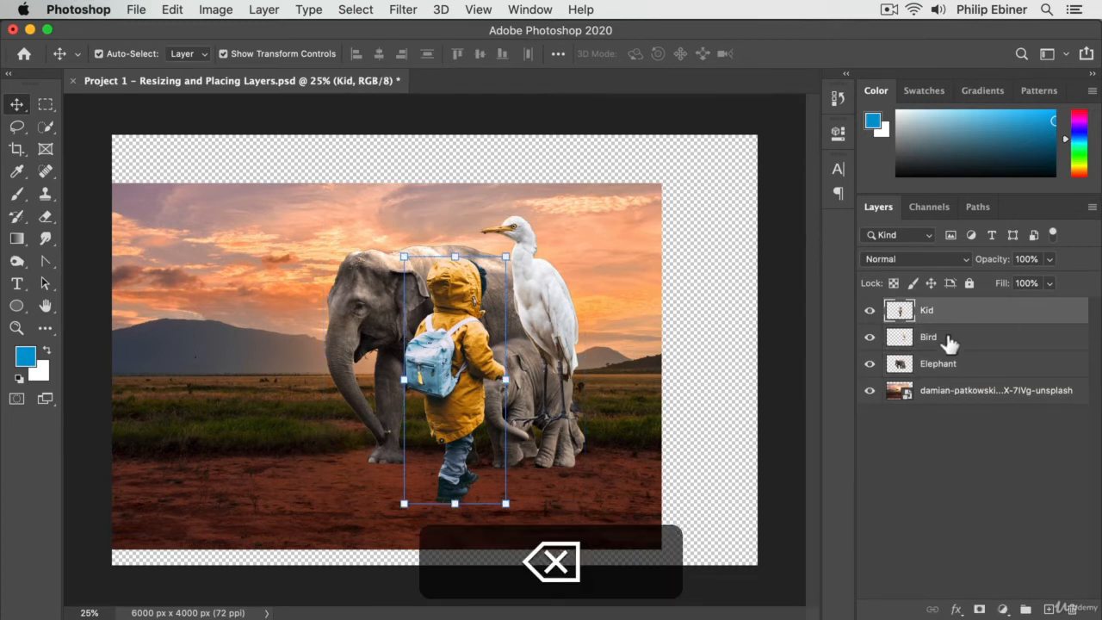
Merge the Kid and Bird layers into a single layer with Merge Layers.
{"action": "right_click", "coordinate": [953, 321]}
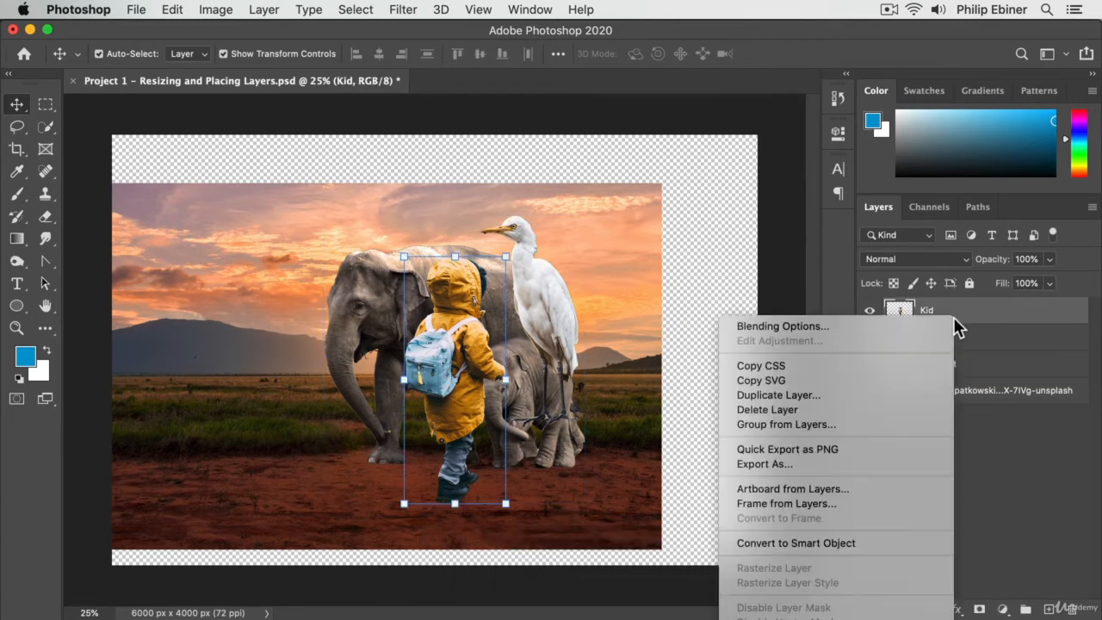
{"action": "key", "text": "Escape"}
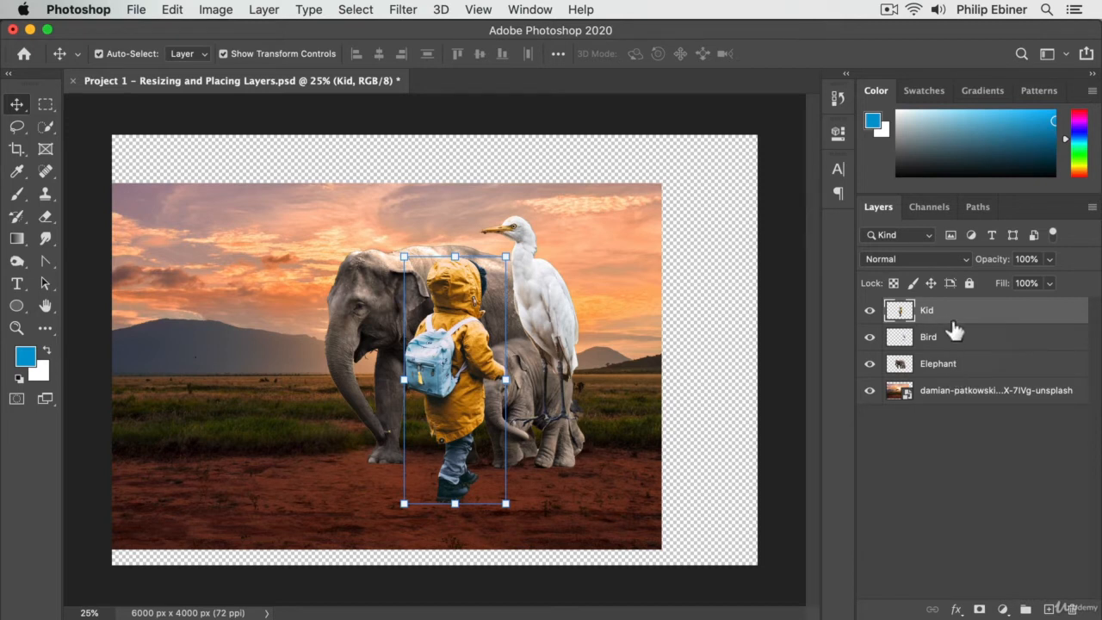
{"action": "left_click", "coordinate": [954, 339], "text": "shift"}
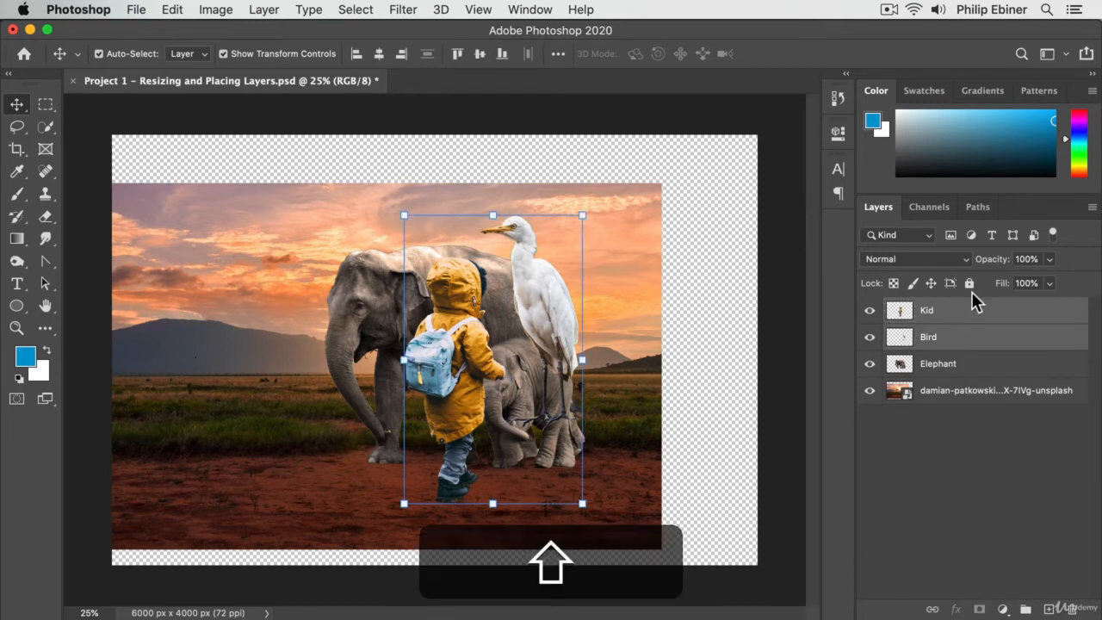
{"action": "right_click", "coordinate": [939, 325]}
{"action": "scroll", "coordinate": [866, 594], "scroll_direction": "down", "scroll_amount": 10}
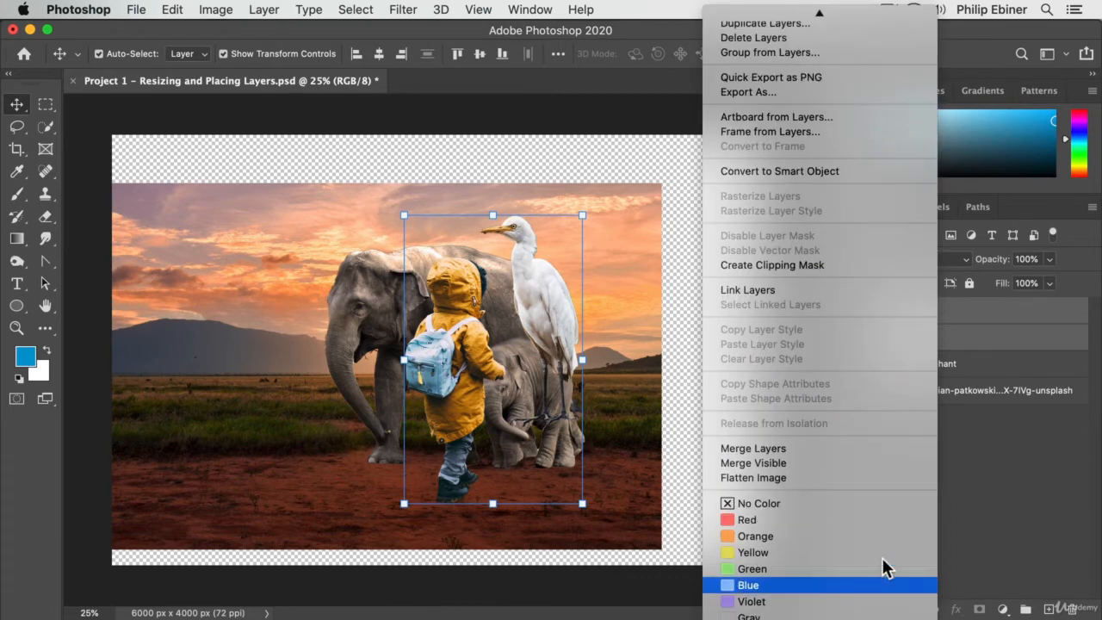
{"action": "left_click", "coordinate": [811, 447]}
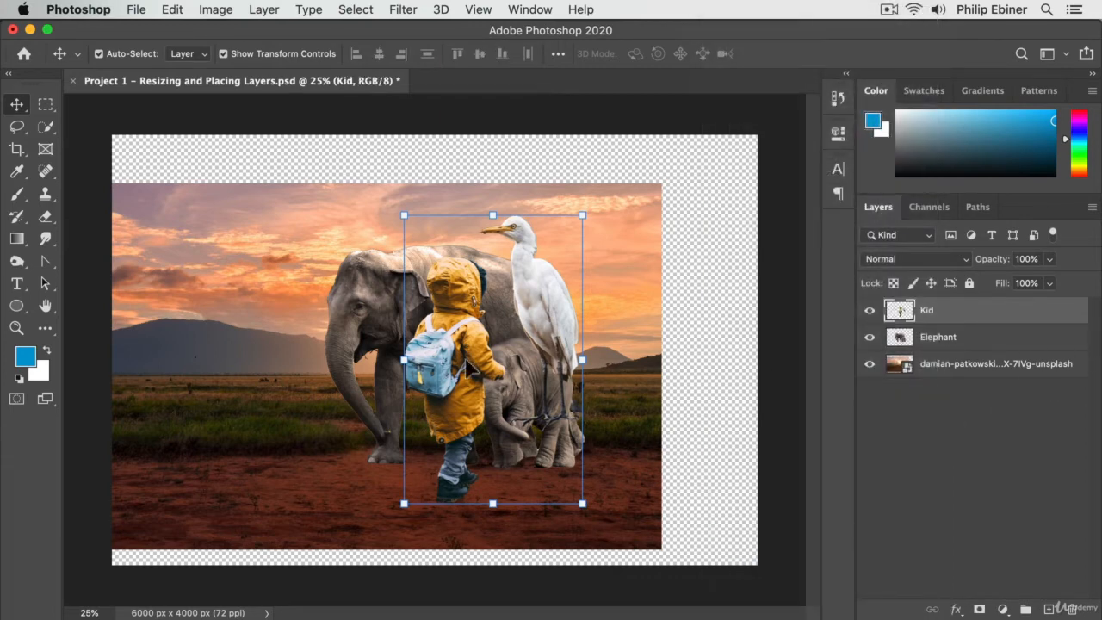
Reposition the Elephant layer, the background and the merged kid-and-bird layer separately on the canvas.
{"action": "left_click_drag", "start_coordinate": [486, 288], "coordinate": [255, 284]}
{"action": "left_click_drag", "start_coordinate": [379, 280], "coordinate": [459, 278]}
{"action": "left_click_drag", "start_coordinate": [543, 284], "coordinate": [672, 306]}
{"action": "left_click_drag", "start_coordinate": [250, 302], "coordinate": [383, 310]}
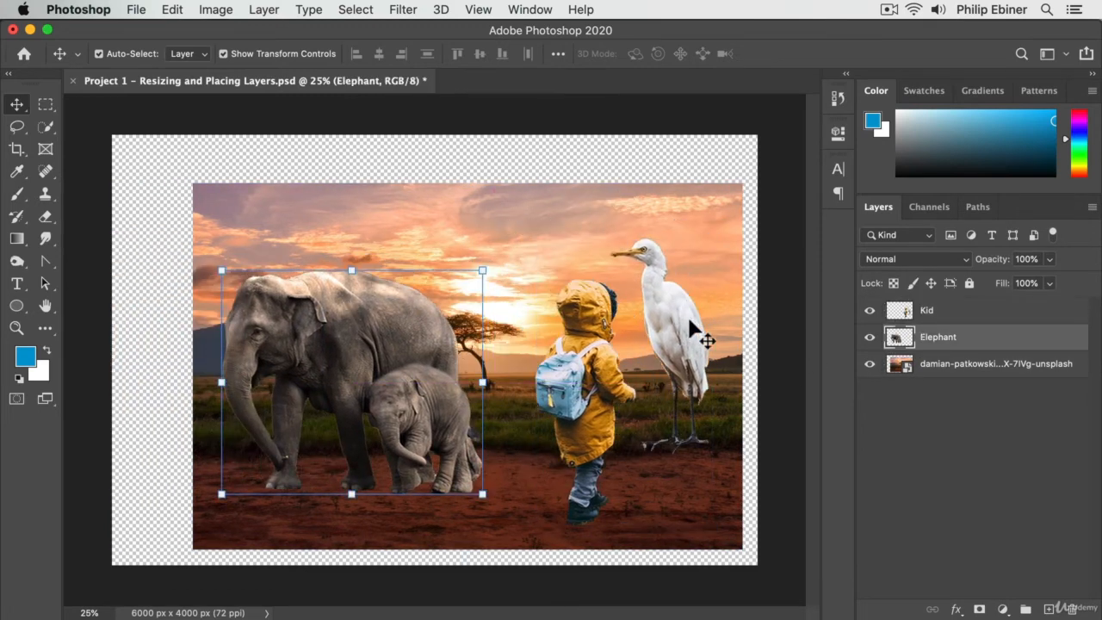
{"action": "left_click_drag", "start_coordinate": [696, 328], "coordinate": [789, 324]}
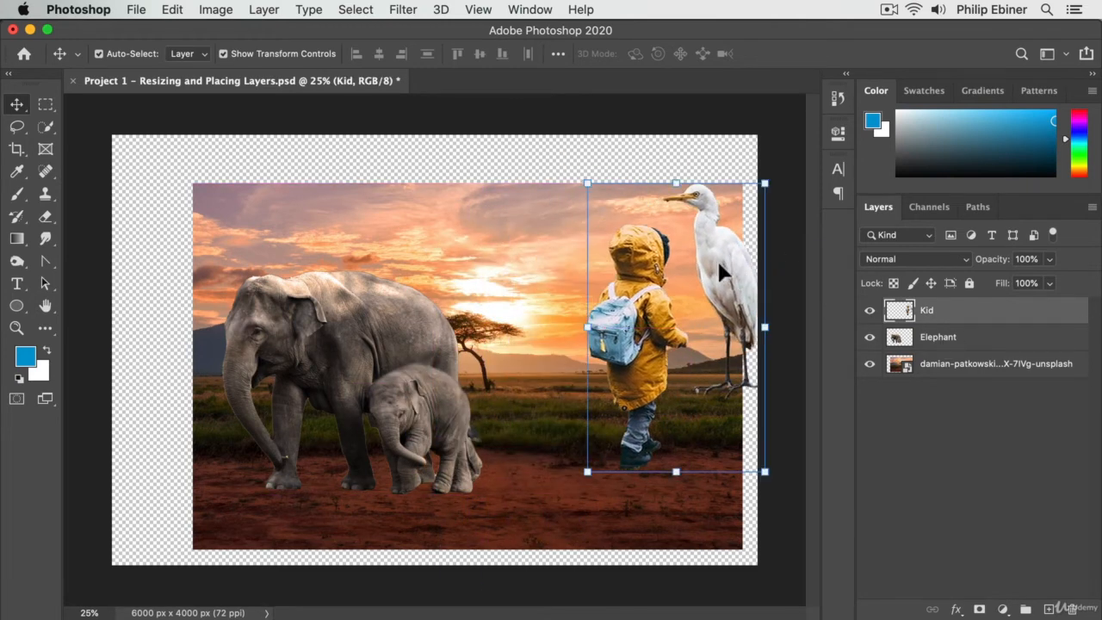
Undo all the layer moves and the merge of the Kid and Bird layers.
{"action": "key", "text": "super+z"}
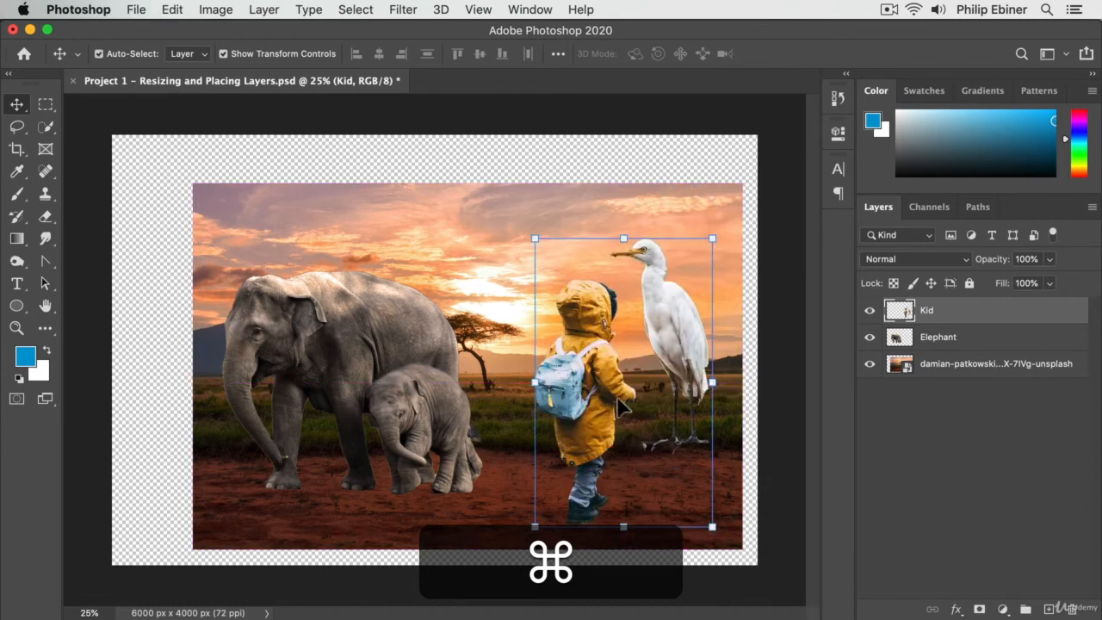
{"action": "key", "text": "super+z"}
{"action": "key", "text": "super+z"}
{"action": "key", "text": "super+z"}
{"action": "key", "text": "super+z"}
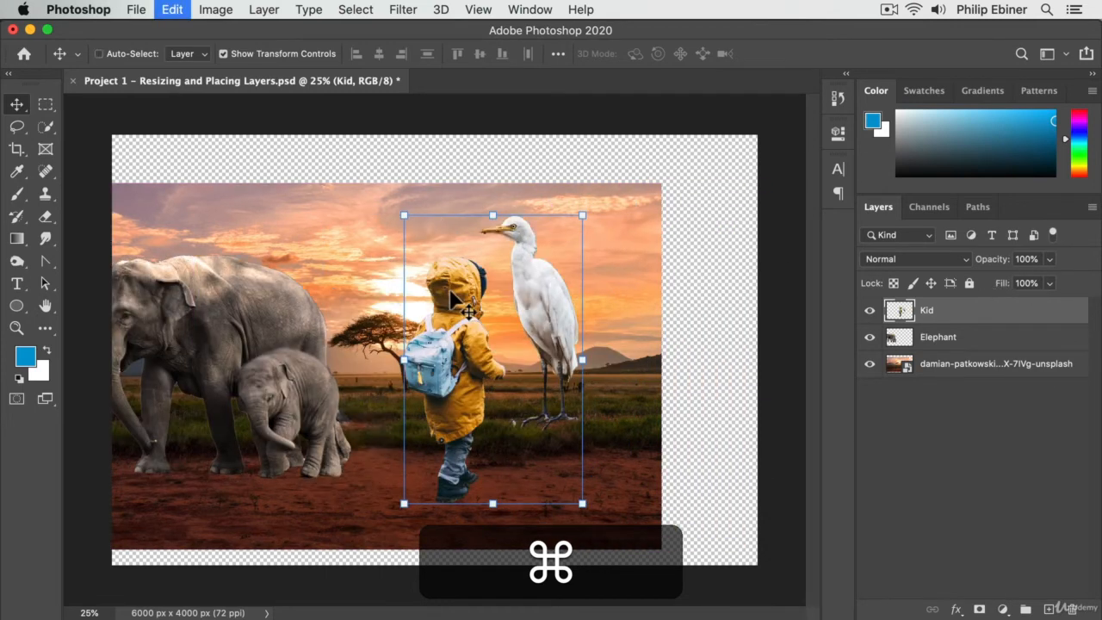
{"action": "key", "text": "super+z"}
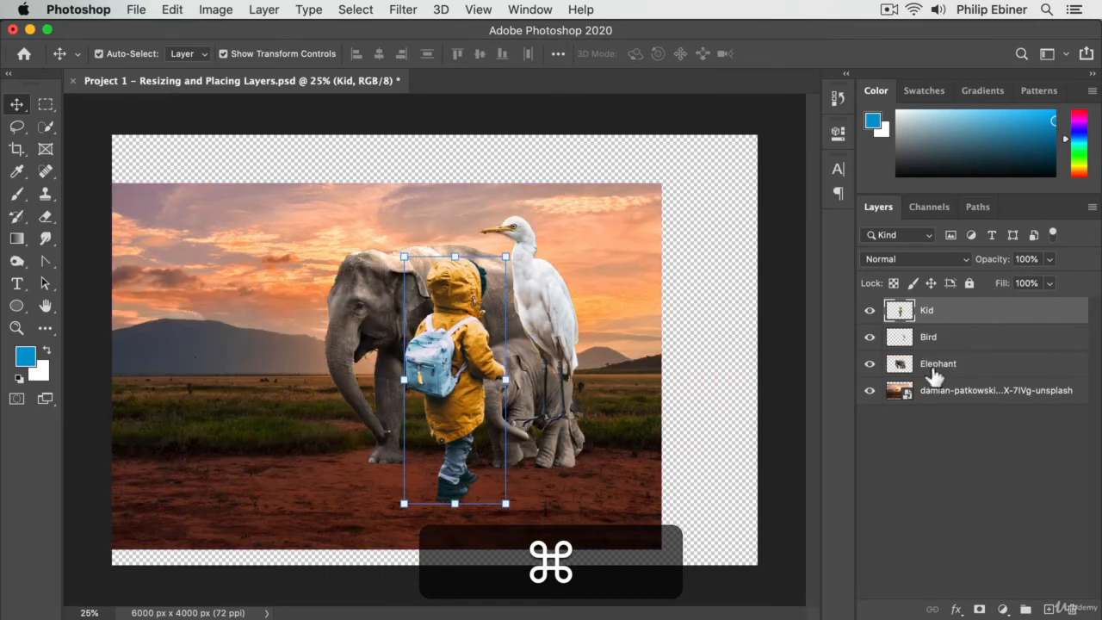
Merge the Kid layer down into Bird, and merge that result down into Elephant.
{"action": "right_click", "coordinate": [980, 312]}
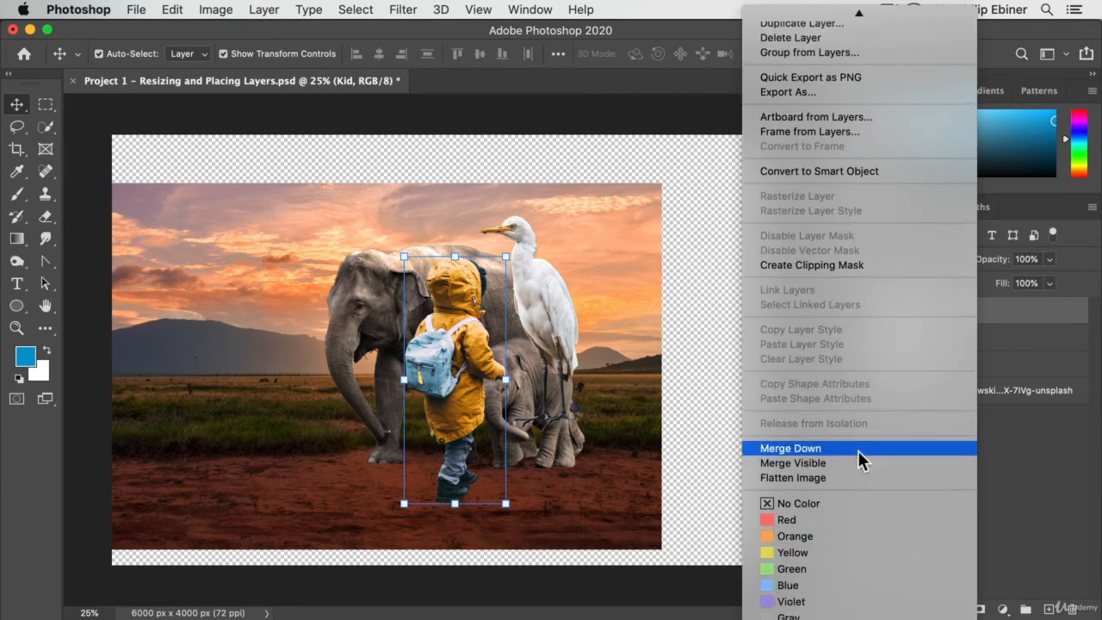
{"action": "left_click", "coordinate": [823, 451]}
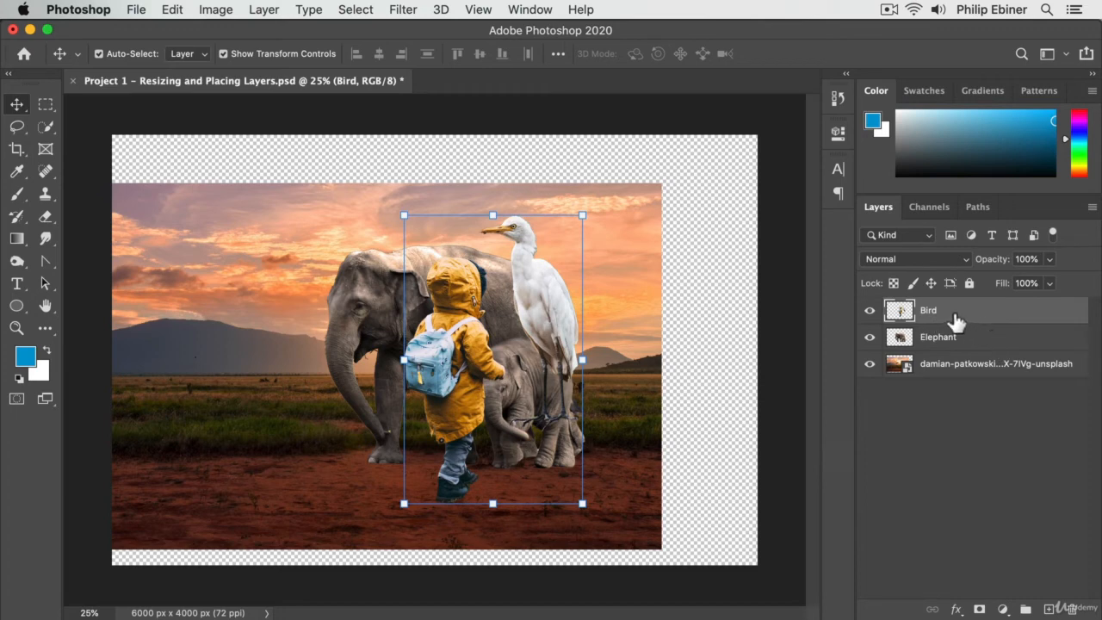
{"action": "right_click", "coordinate": [958, 320]}
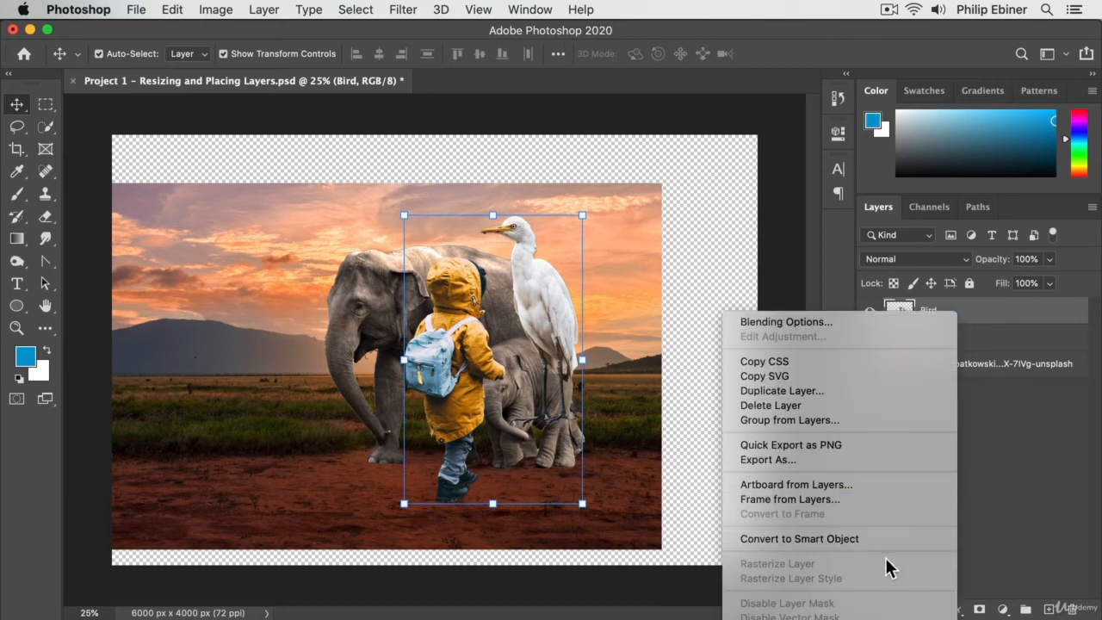
{"action": "scroll", "coordinate": [884, 590], "scroll_direction": "down", "scroll_amount": 5}
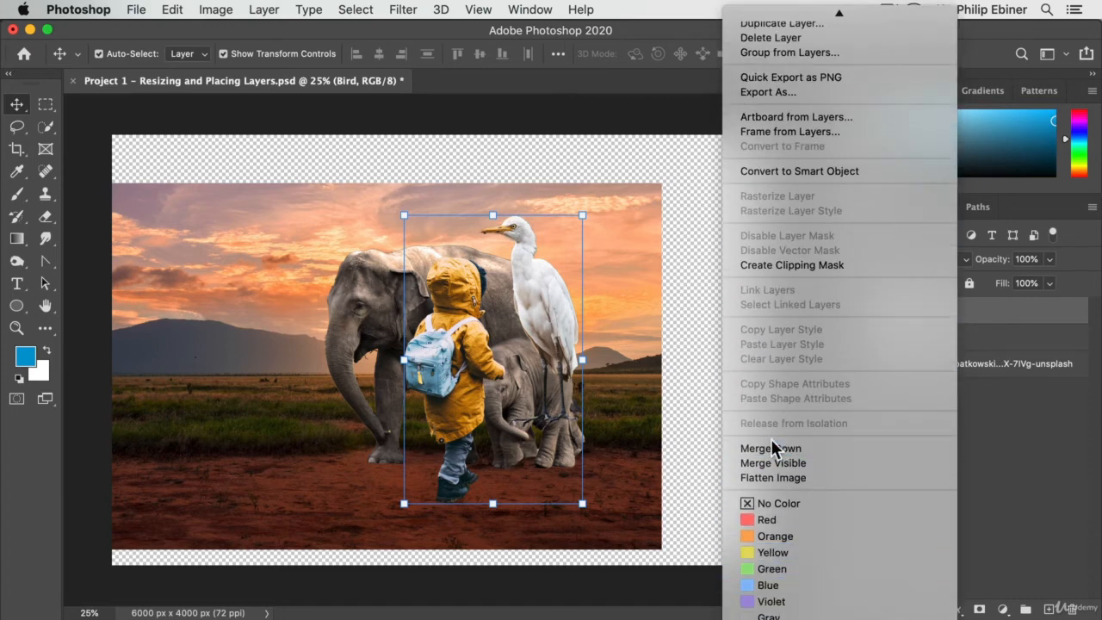
{"action": "left_click", "coordinate": [907, 440]}
Move the merged layer slightly, and undo the move and the Merge Down operations.
{"action": "left_click_drag", "start_coordinate": [503, 347], "coordinate": [467, 328]}
{"action": "key", "text": "super+z"}
{"action": "key", "text": "super+z"}
{"action": "key", "text": "super+z"}
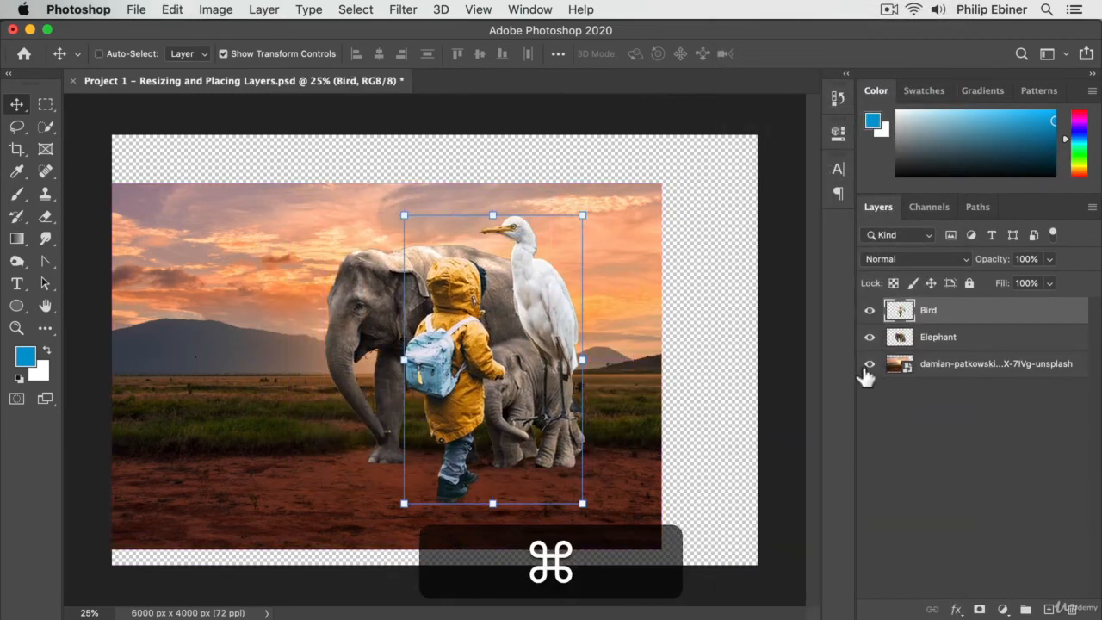
Try Merge Visible on all the layers, shifting the merged image up to the canvas's upper edge, and undo both.
{"action": "right_click", "coordinate": [1006, 322]}
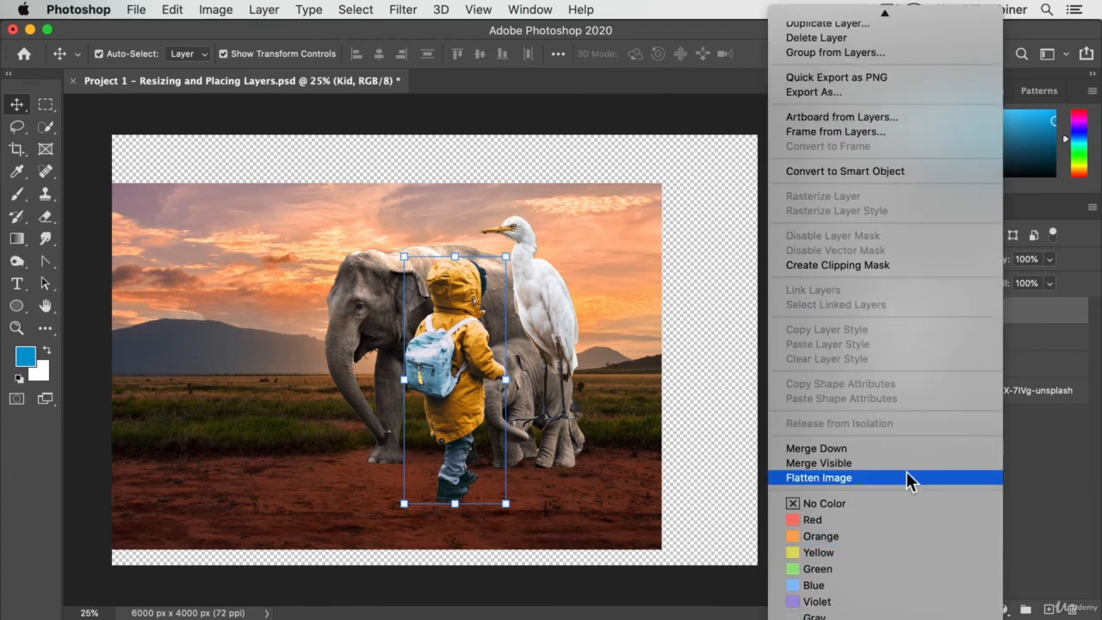
{"action": "left_click", "coordinate": [904, 463]}
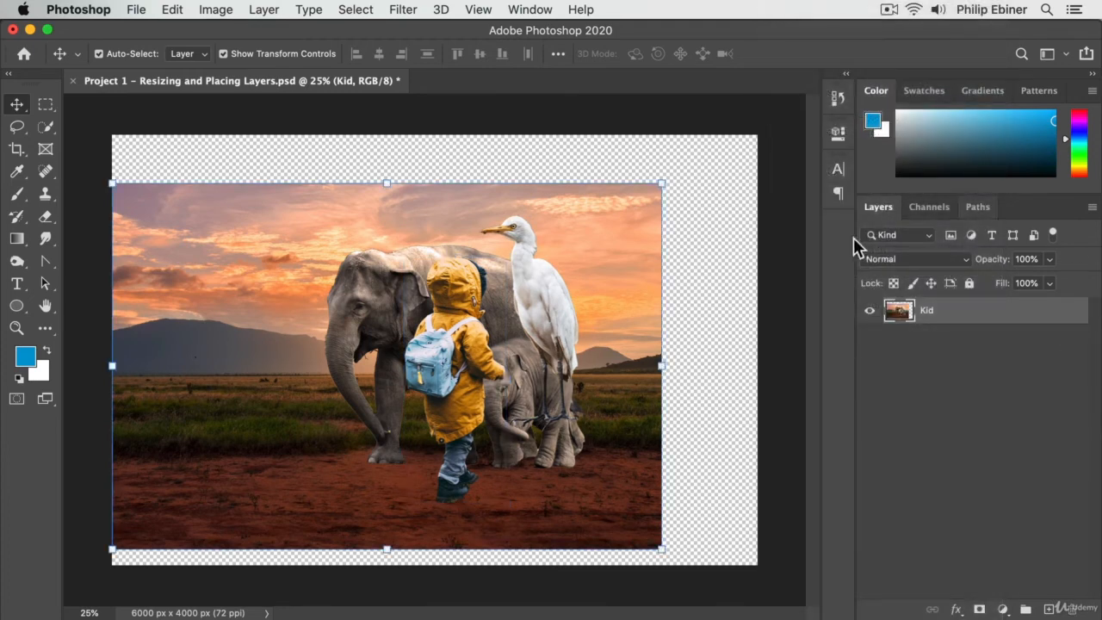
{"action": "left_click_drag", "start_coordinate": [332, 352], "coordinate": [400, 292]}
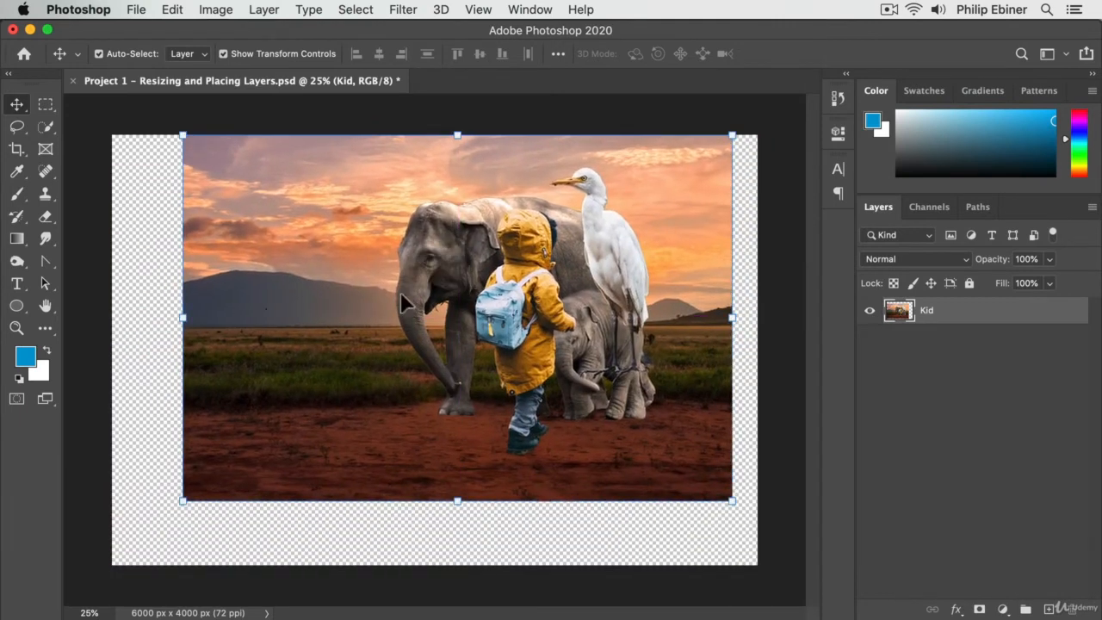
{"action": "key", "text": "super+z"}
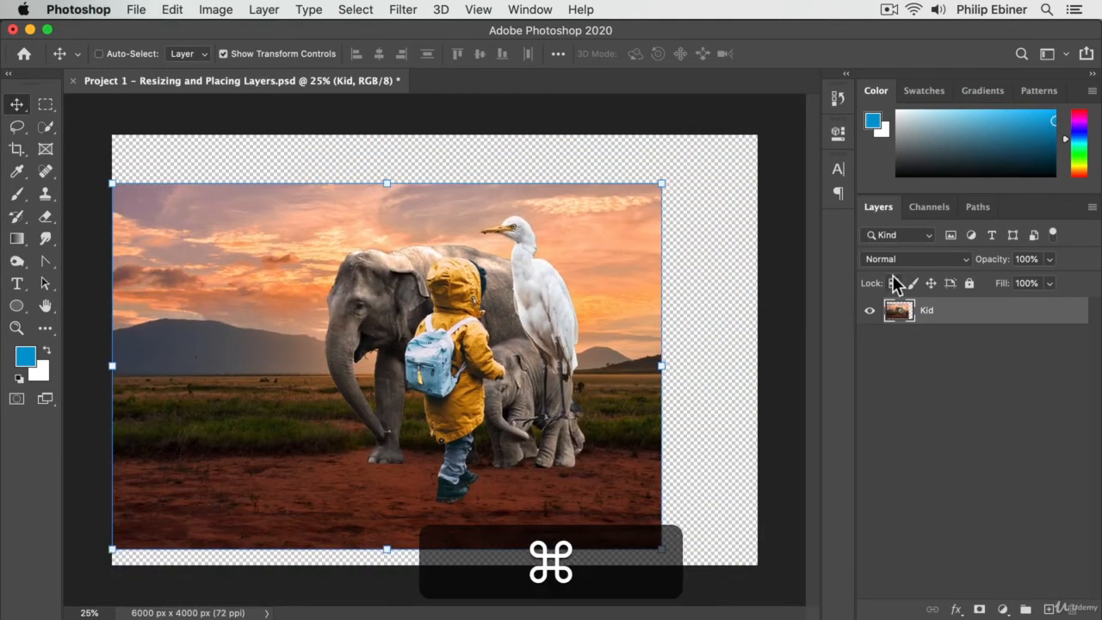
{"action": "key", "text": "super+z"}
Flatten the image into a single Background layer, and undo the trial unlock and move of that layer.
{"action": "right_click", "coordinate": [974, 313]}
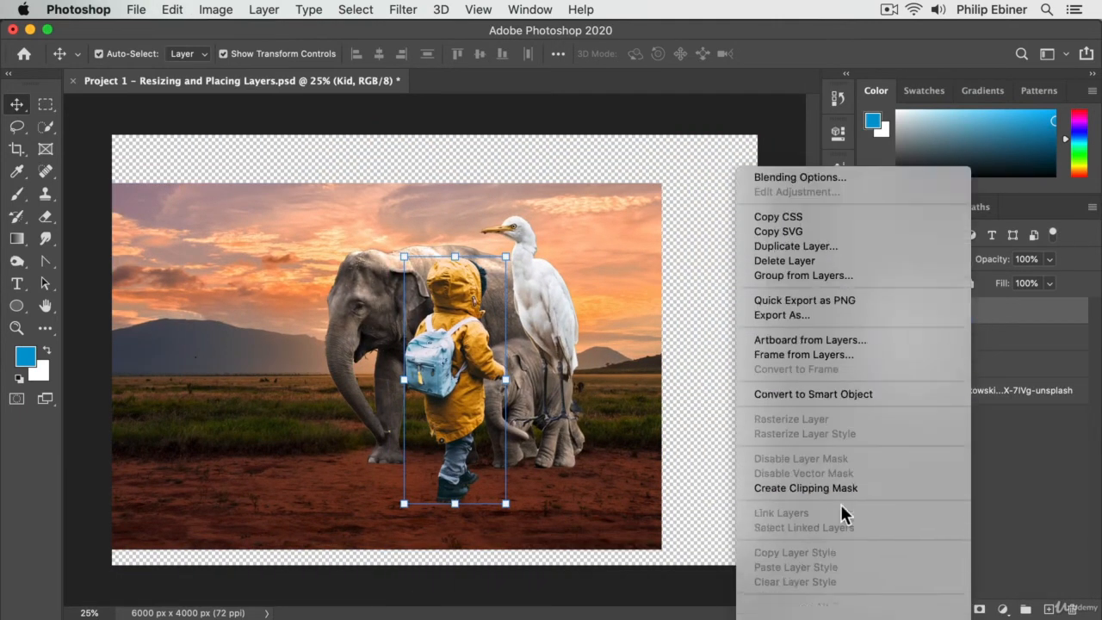
{"action": "left_click", "coordinate": [847, 478]}
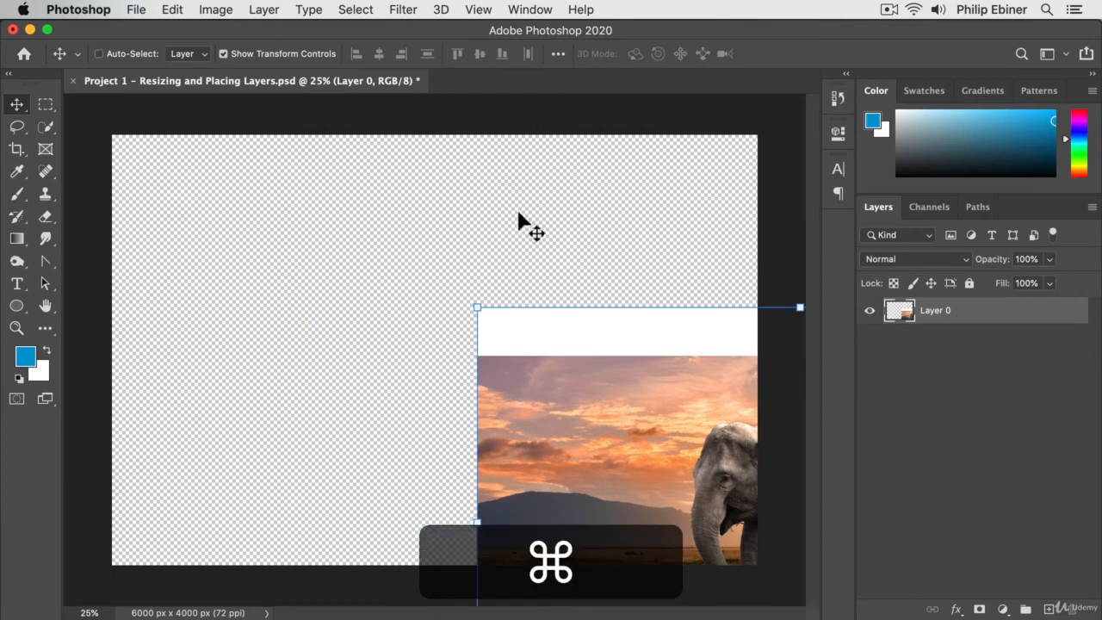
{"action": "key", "text": "super+z"}
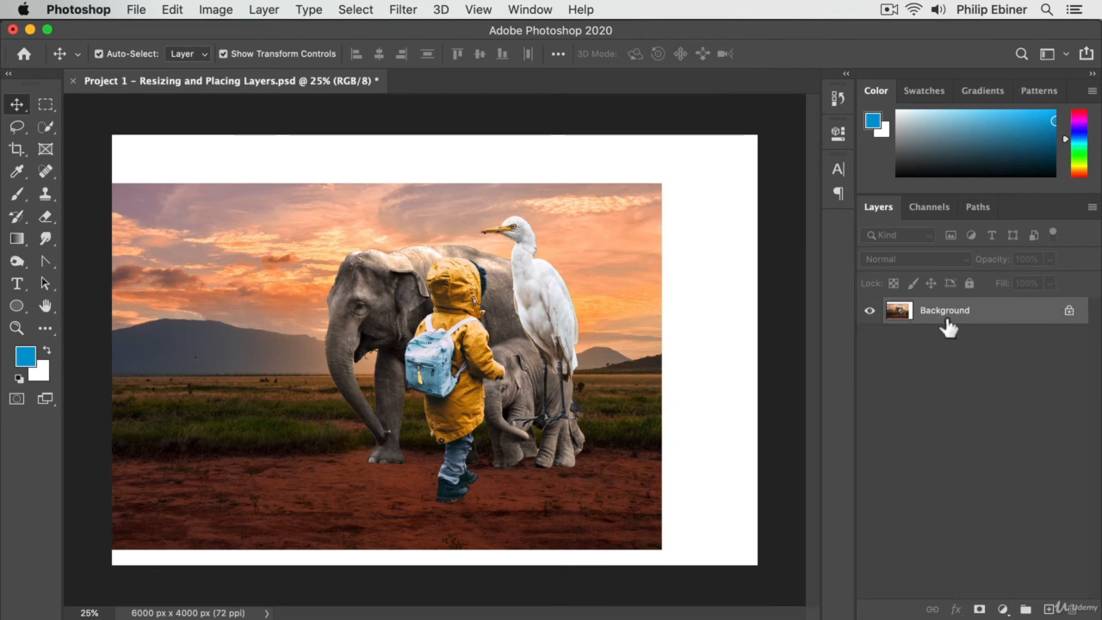
Unlock the flattened Background layer, move it slightly down across the canvas and undo the move.
{"action": "left_click", "coordinate": [1069, 310]}
{"action": "left_click_drag", "start_coordinate": [529, 304], "coordinate": [569, 279]}
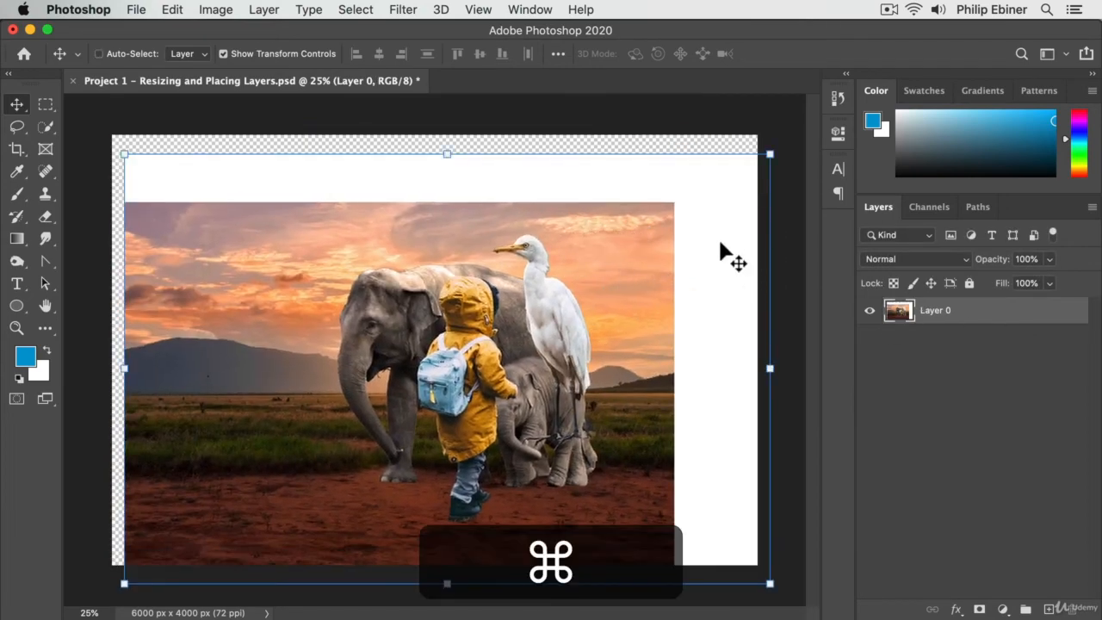
{"action": "key", "text": "super+z"}
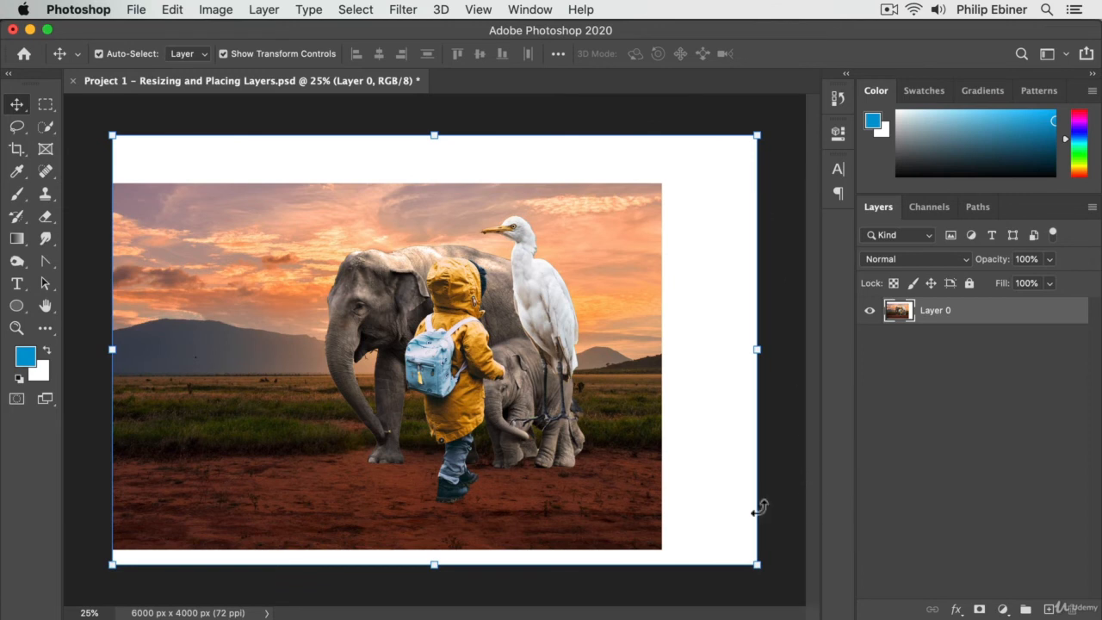